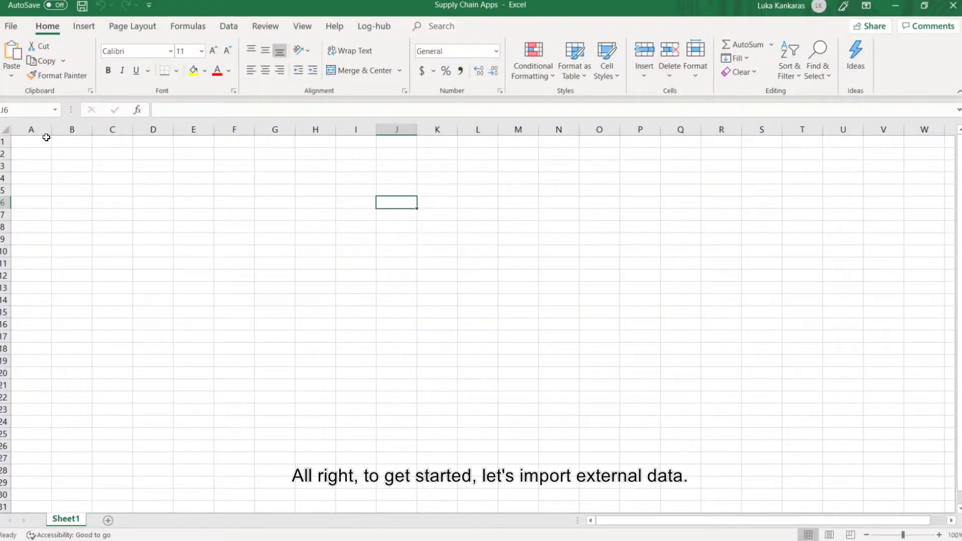
- Open Retail Company data.xlsx from the recent workbooks list
click(18, 31)
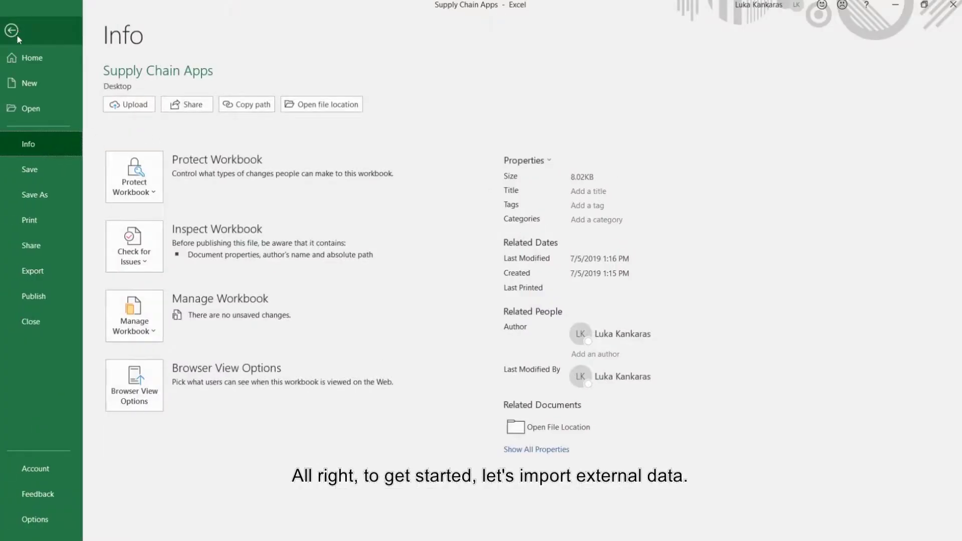
click(40, 109)
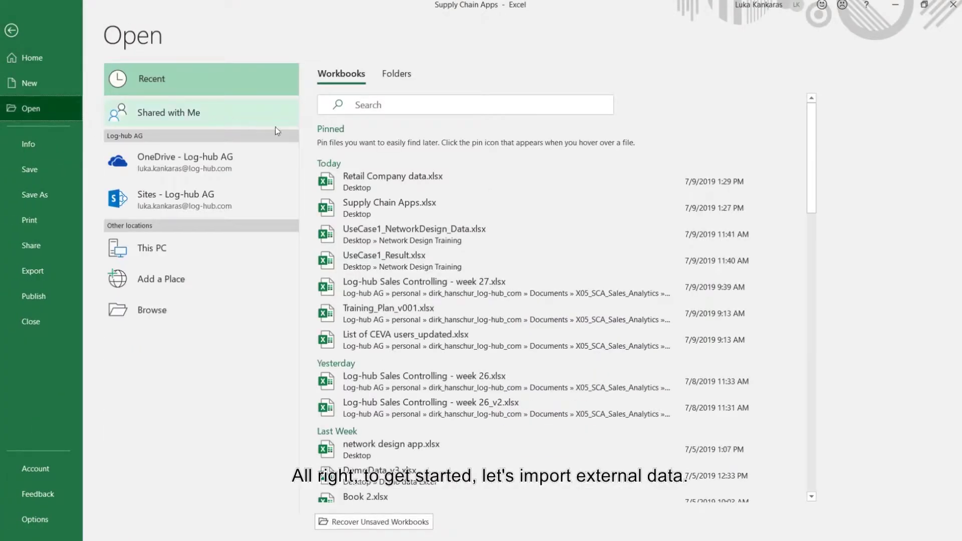
click(416, 182)
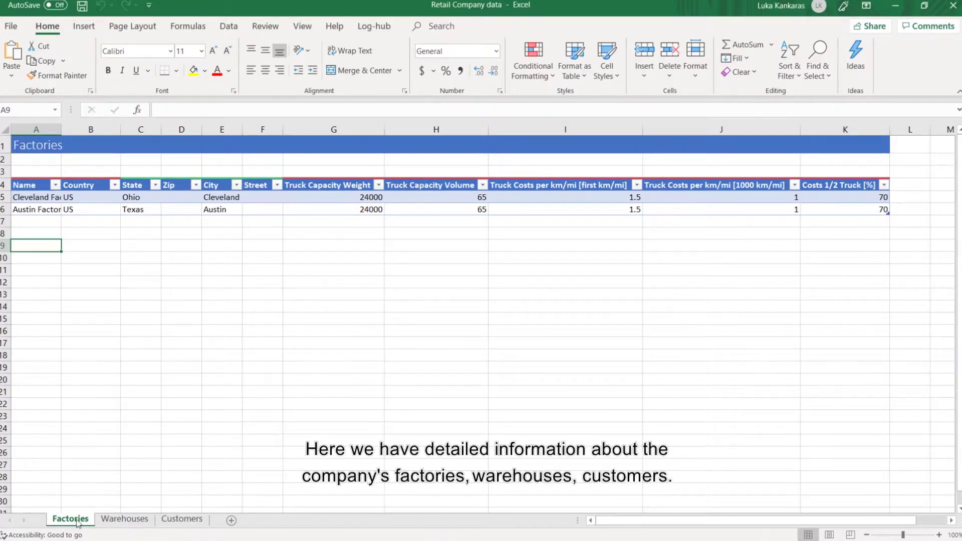
- Glance at the Warehouses and Customers sheets, then return to the Factories sheet
click(115, 520)
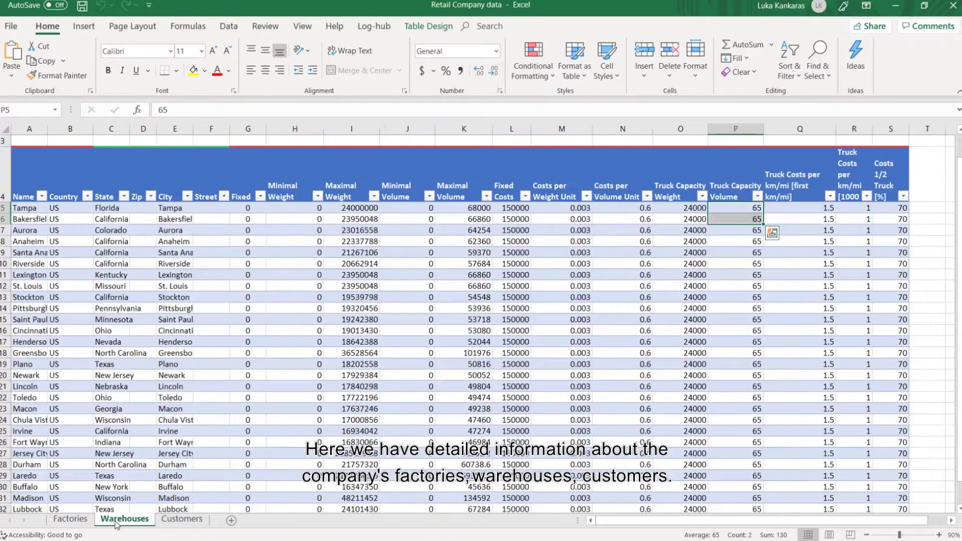
click(191, 521)
click(70, 520)
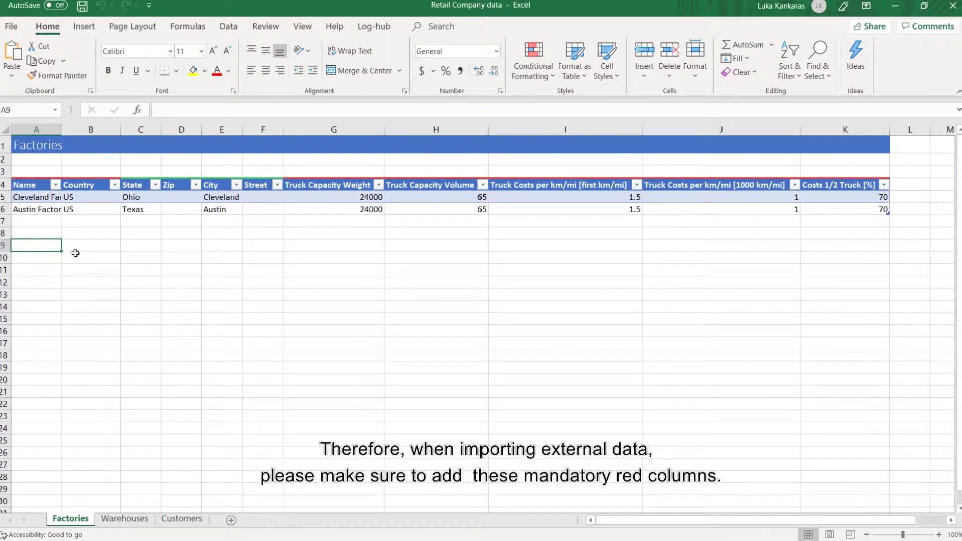
- Highlight the Factories name, country and state/zip/city/street location columns
drag(134, 186, 282, 202)
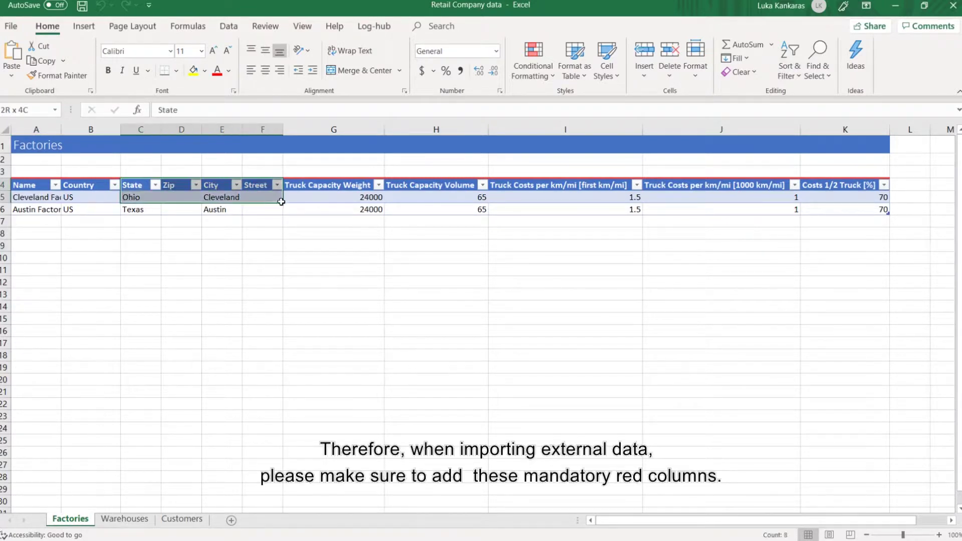
click(219, 232)
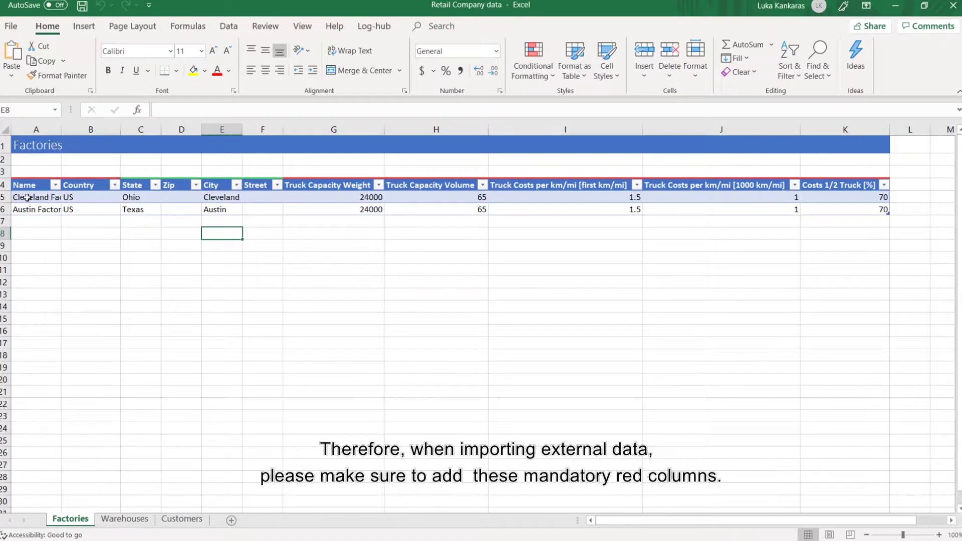
drag(28, 198, 28, 210)
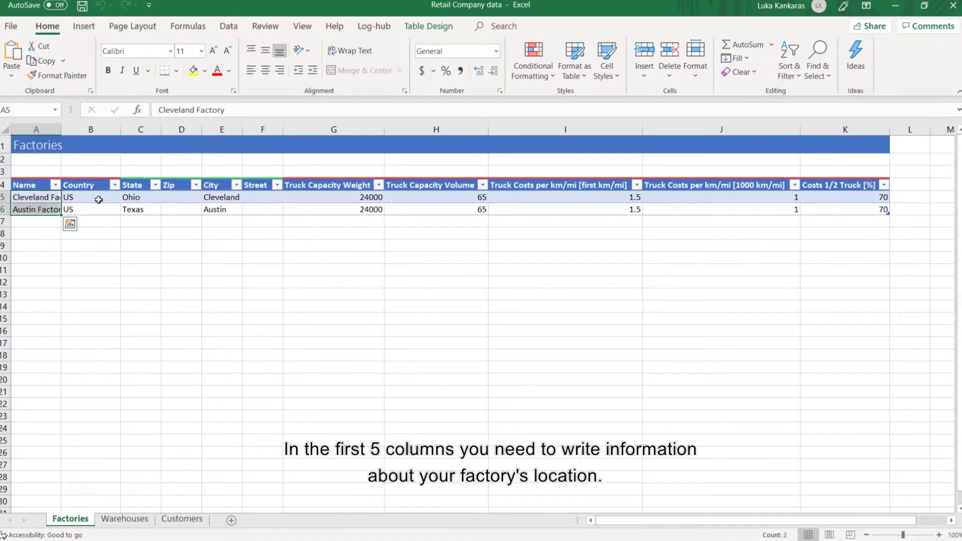
drag(99, 199, 250, 210)
click(315, 242)
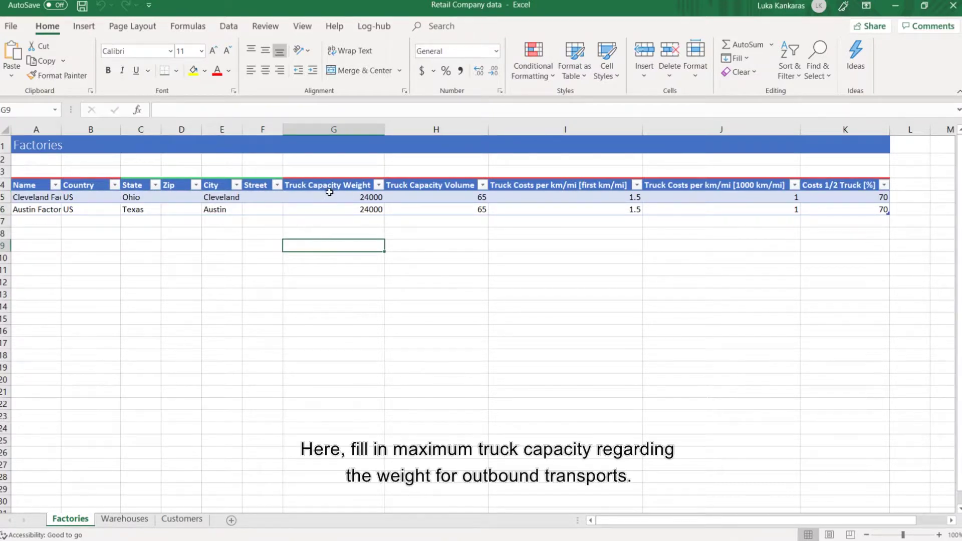
- Highlight the truck capacity weight/volume and truck cost columns, then show the Warehouses sheet
drag(328, 195, 337, 207)
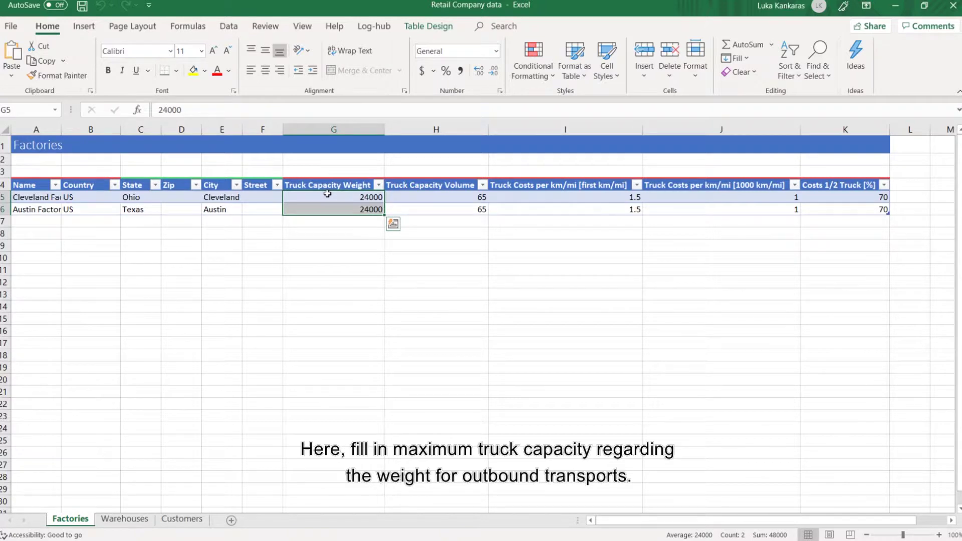
drag(448, 188, 455, 207)
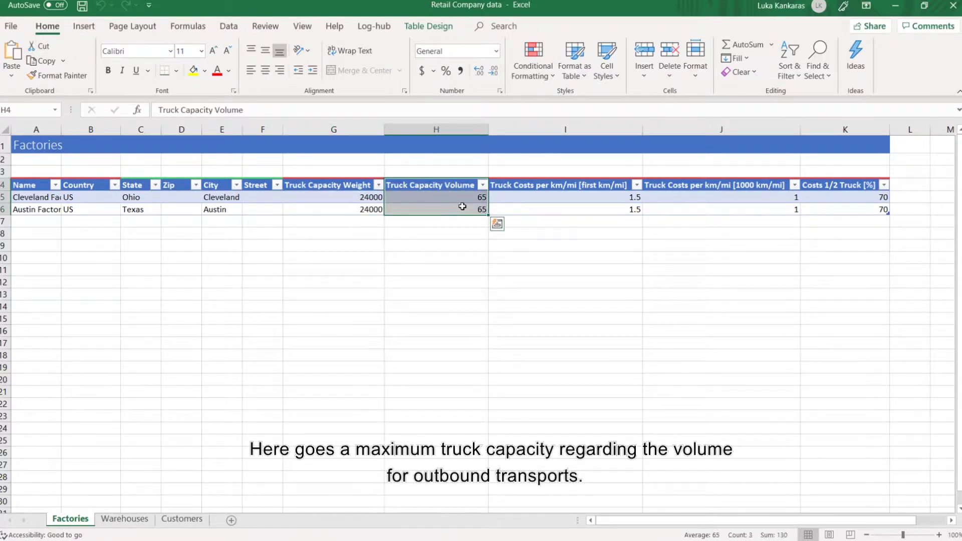
drag(532, 188, 541, 208)
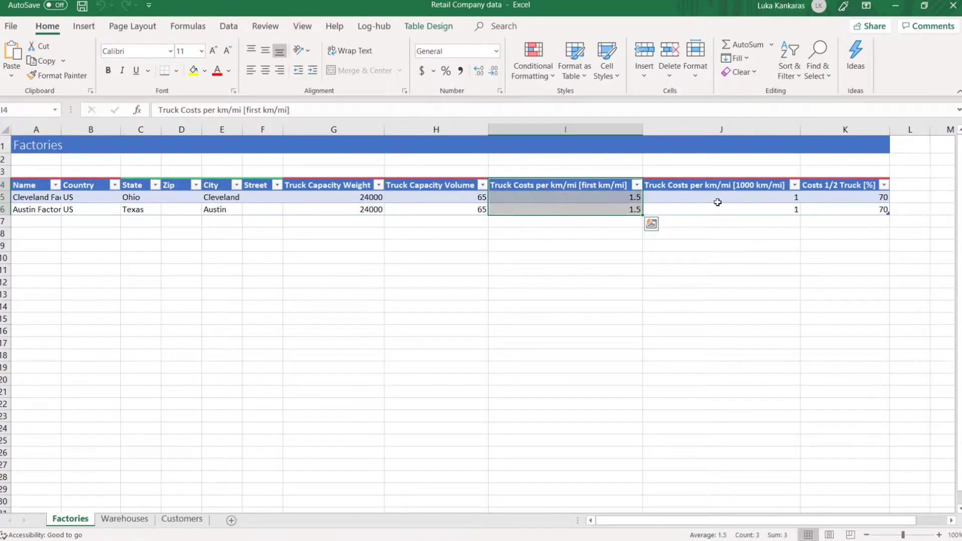
drag(756, 183, 757, 209)
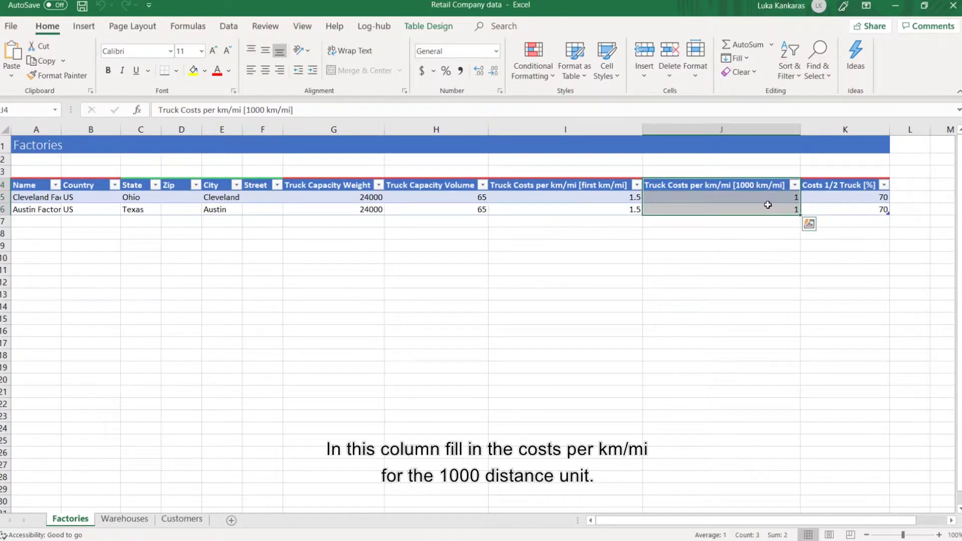
drag(851, 185, 856, 207)
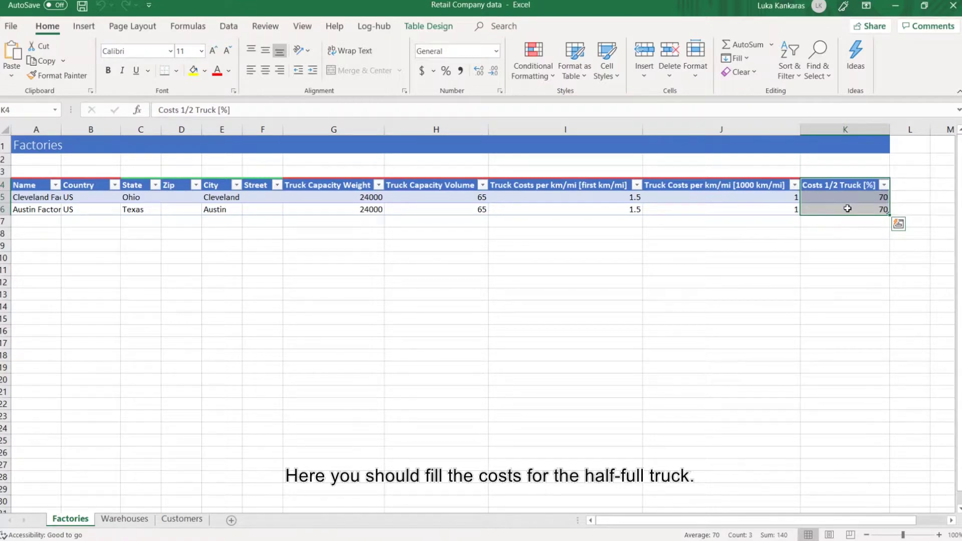
click(531, 230)
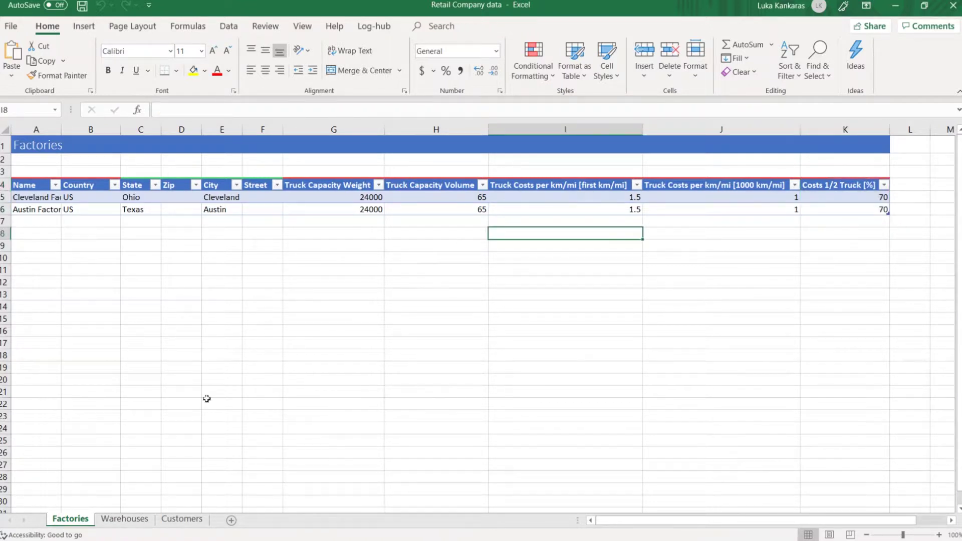
click(124, 519)
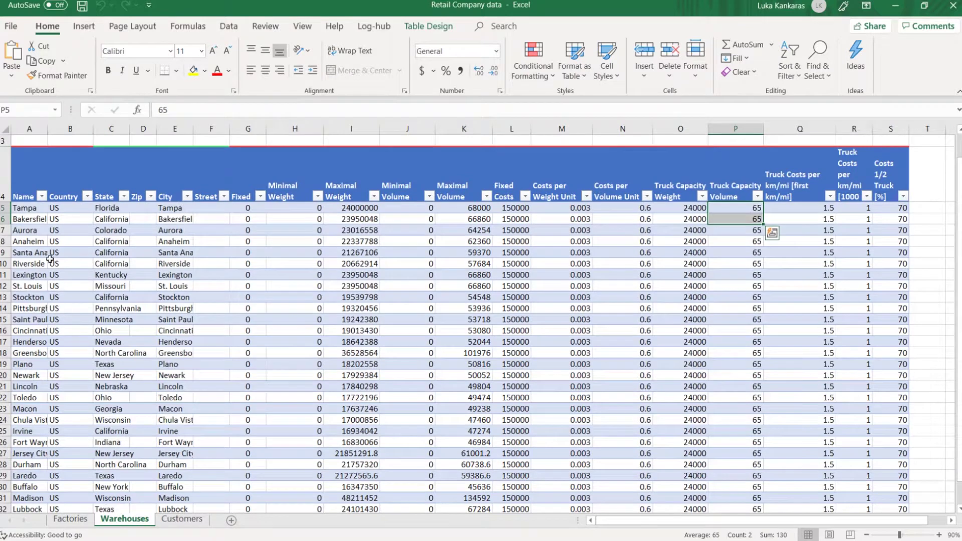
- Point out the Warehouses Name, Country, State, Zip, City, Street and Fixed columns
click(26, 189)
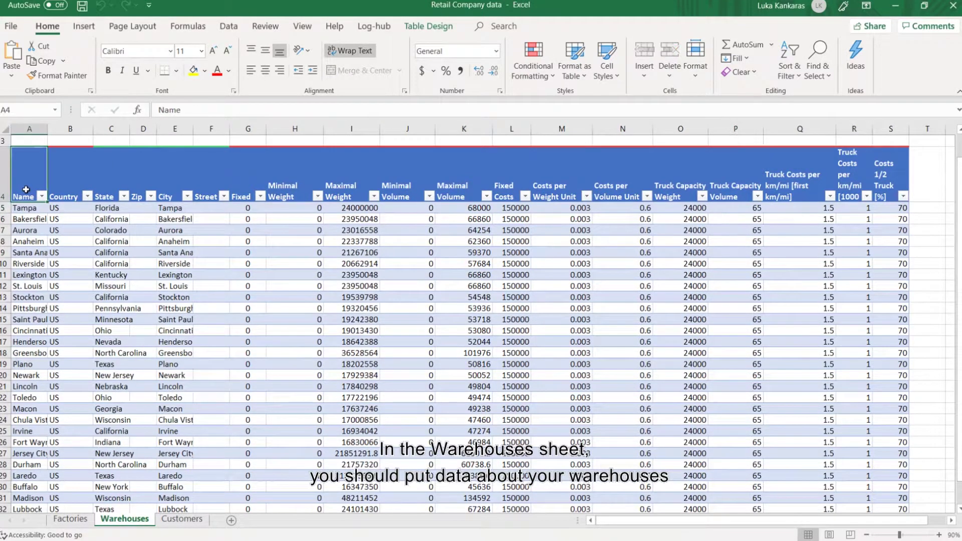
click(72, 187)
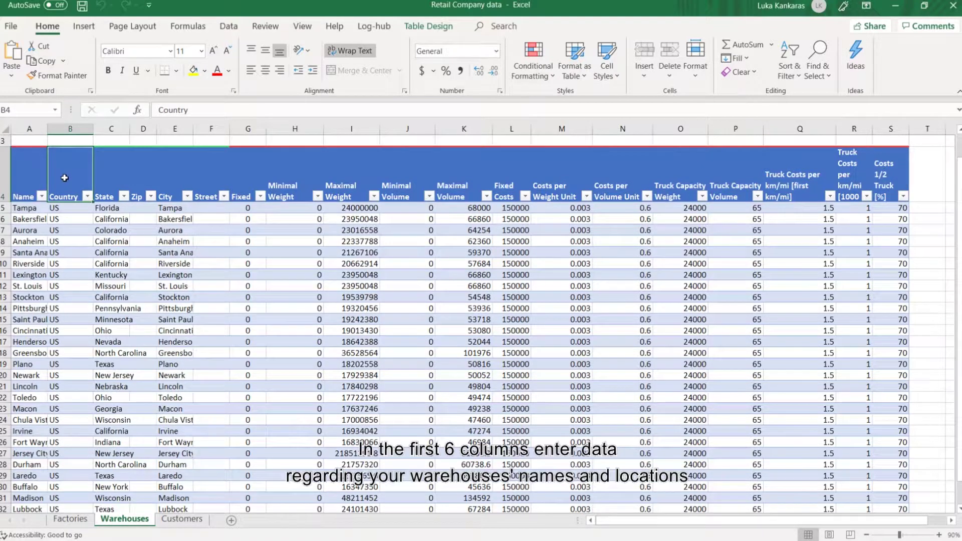
click(112, 179)
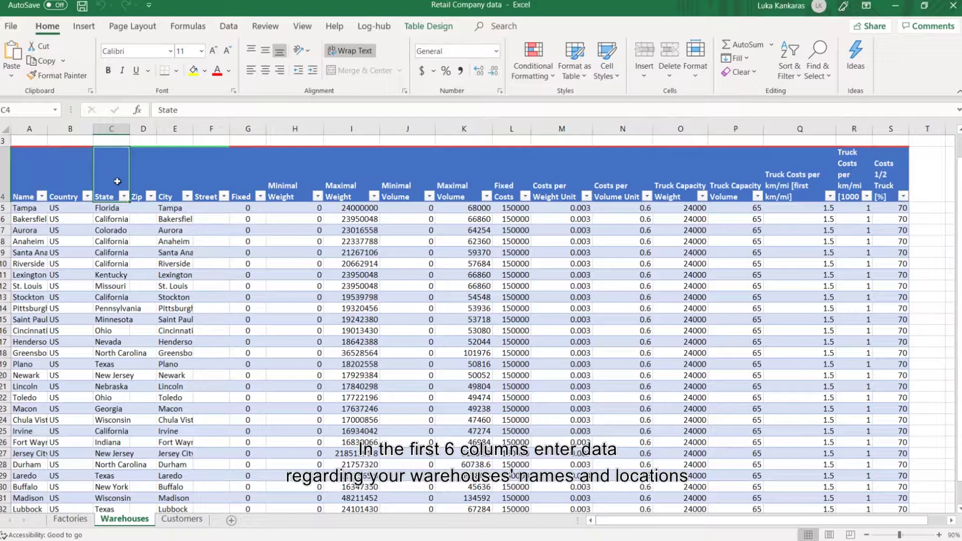
drag(113, 181, 133, 181)
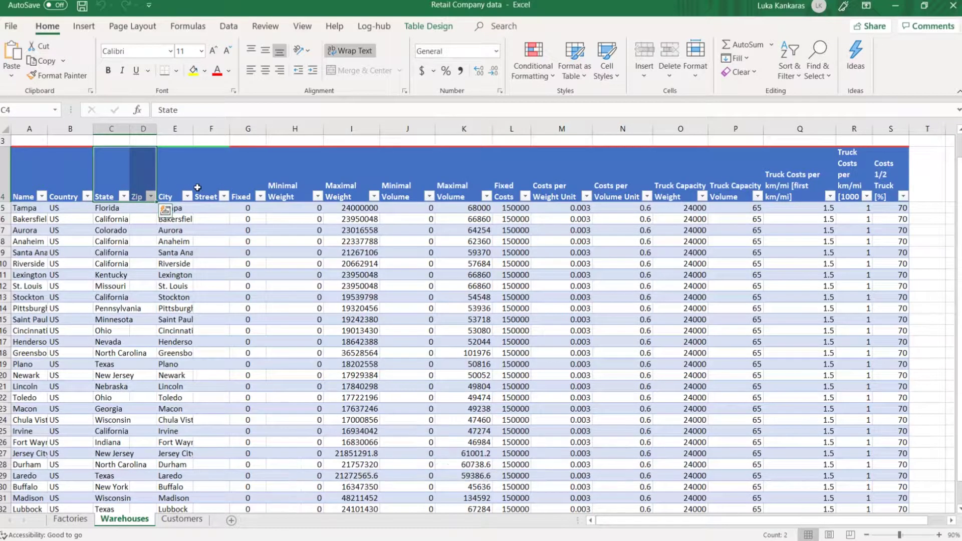
click(180, 185)
click(209, 185)
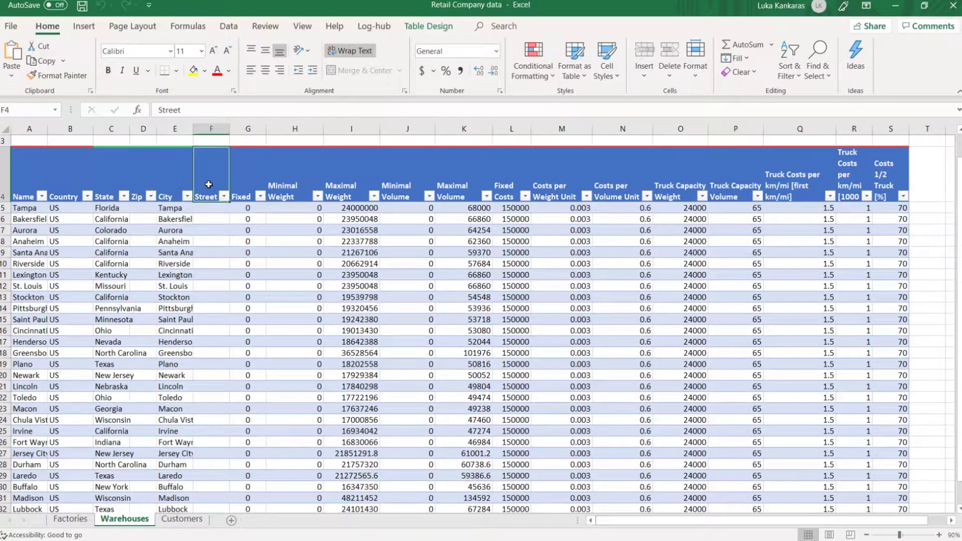
click(245, 180)
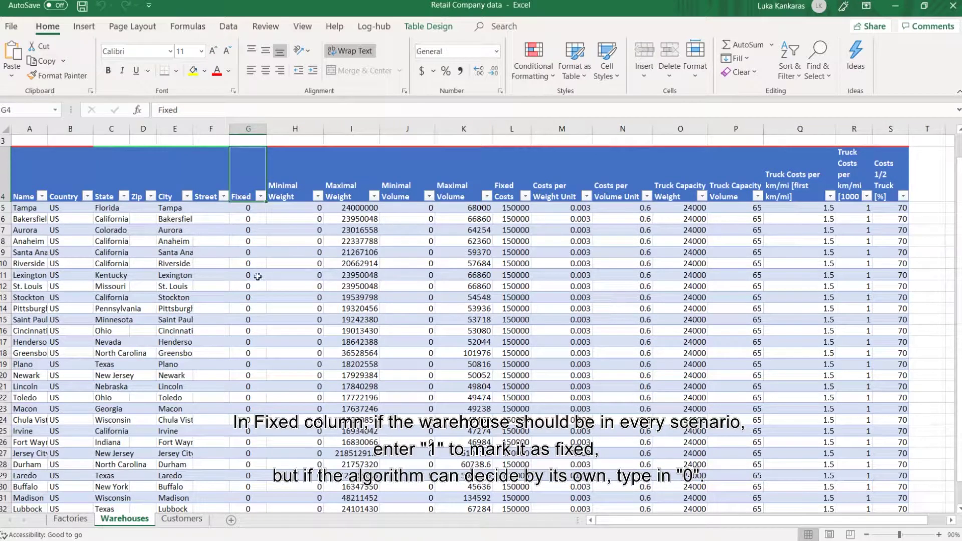
- Mark Tampa as fixed with 1 in G5, then reset it to 0
click(249, 207)
text(1)
key(Return)
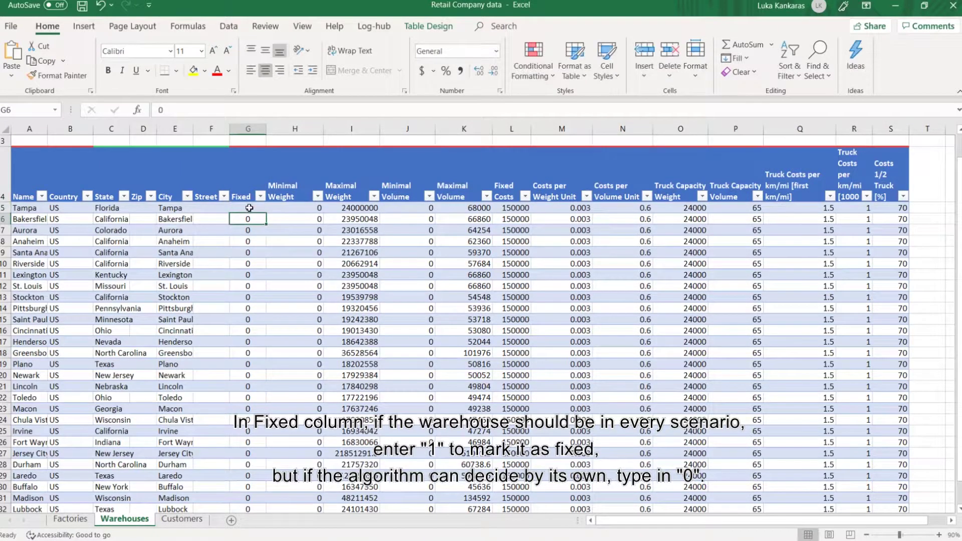
click(249, 207)
text(0)
key(Return)
- Point out the minimal/maximal weight and volume, fixed cost and per-unit cost columns
click(296, 182)
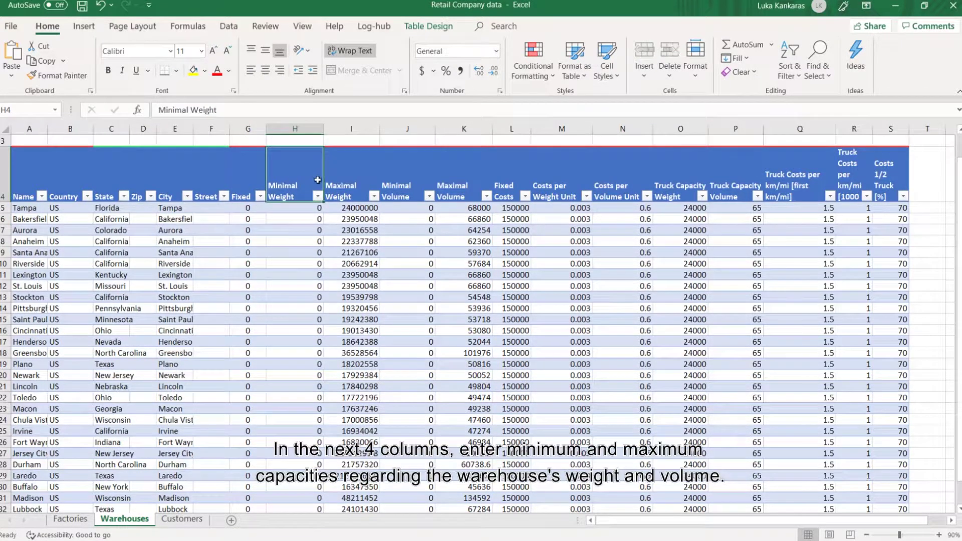
click(349, 174)
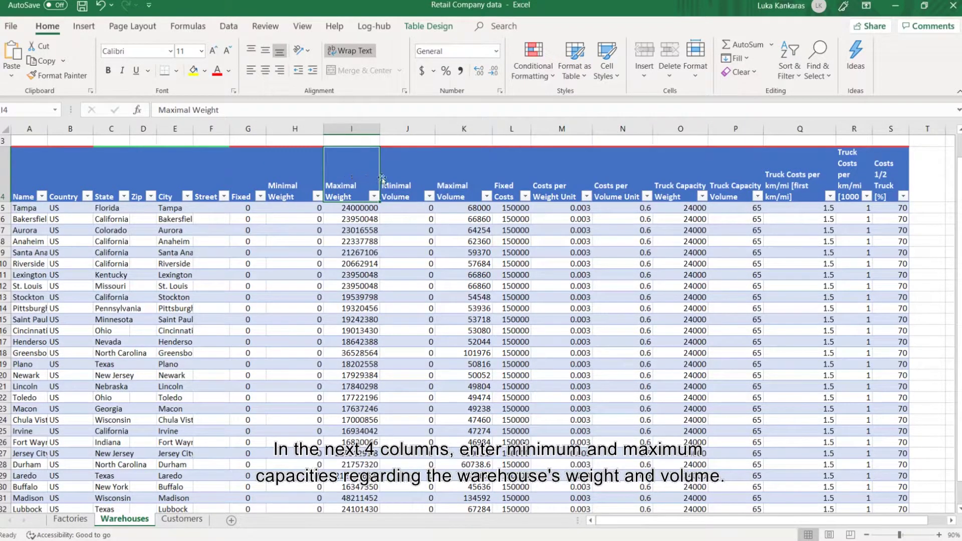
click(412, 181)
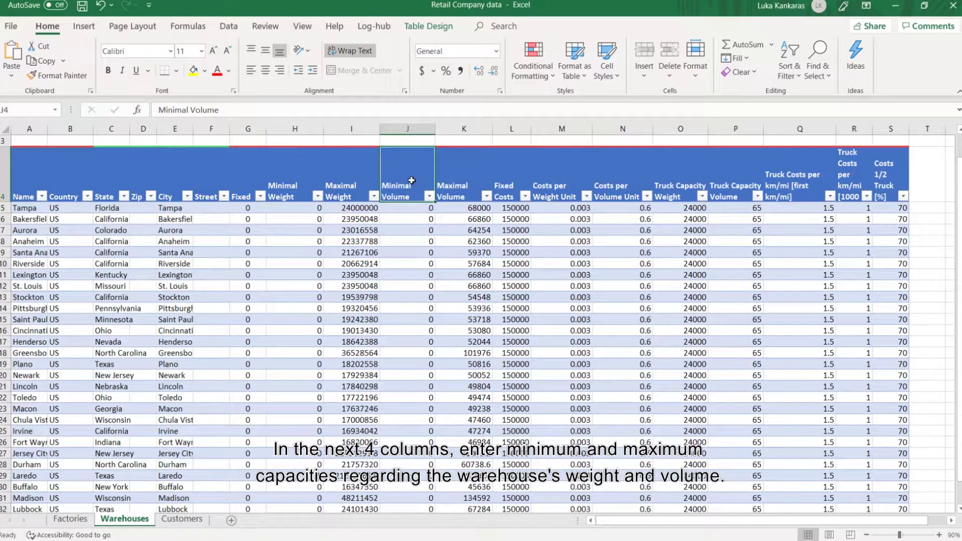
click(469, 180)
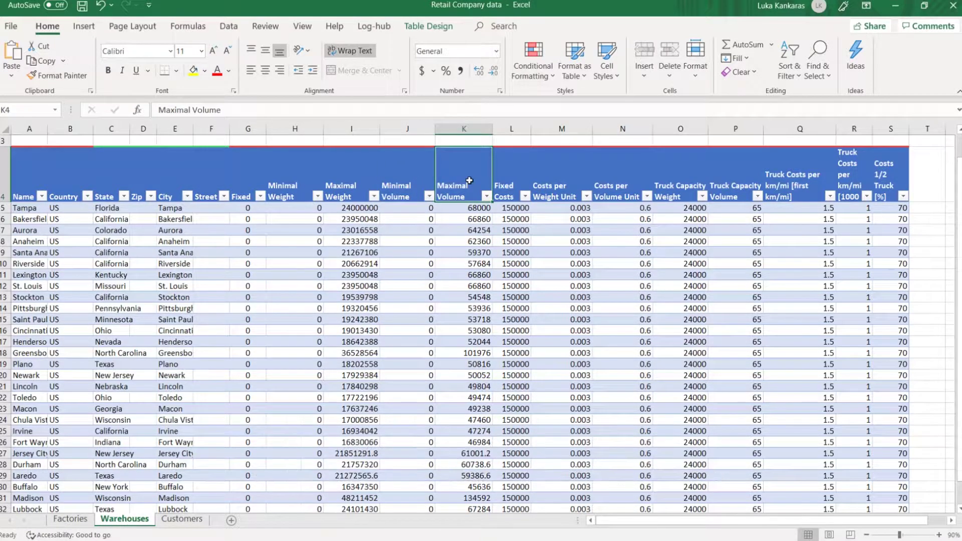
click(510, 183)
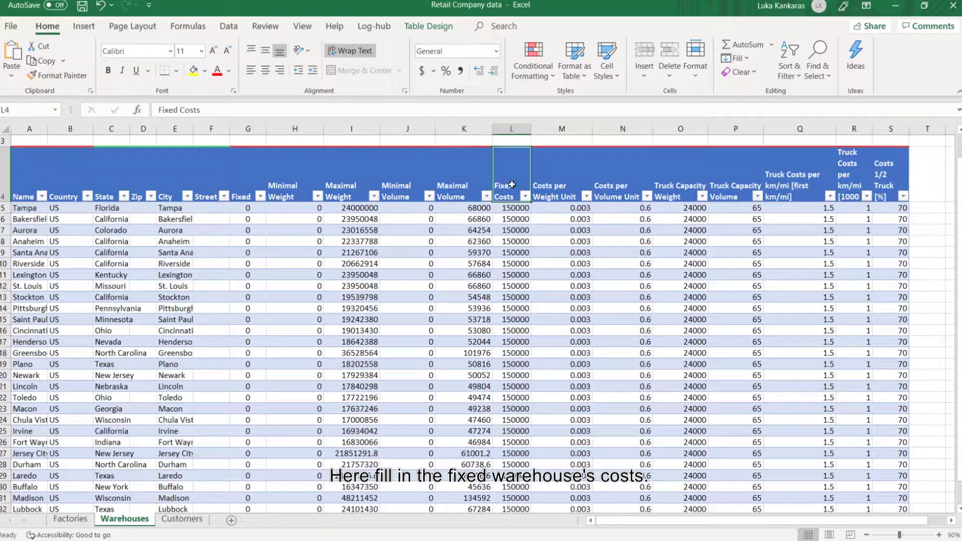
click(570, 179)
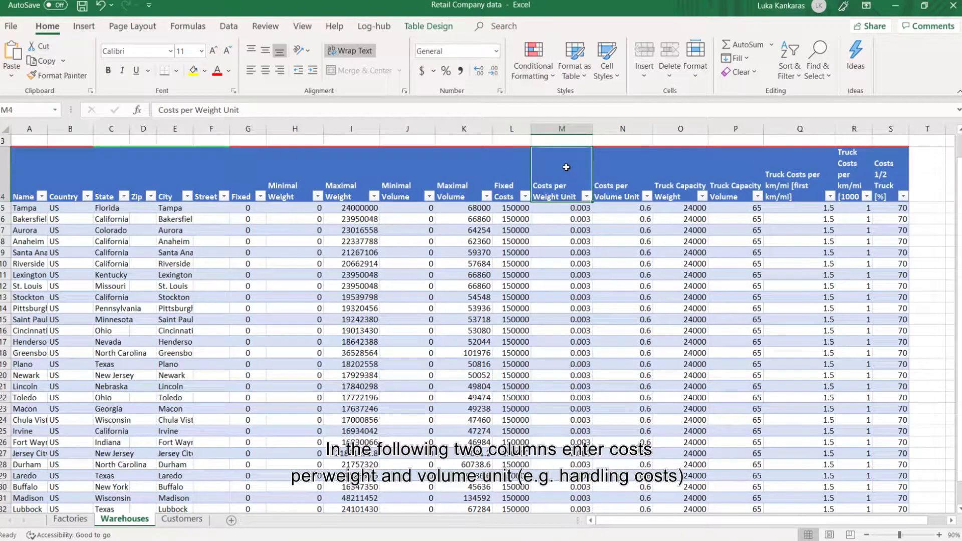
click(626, 169)
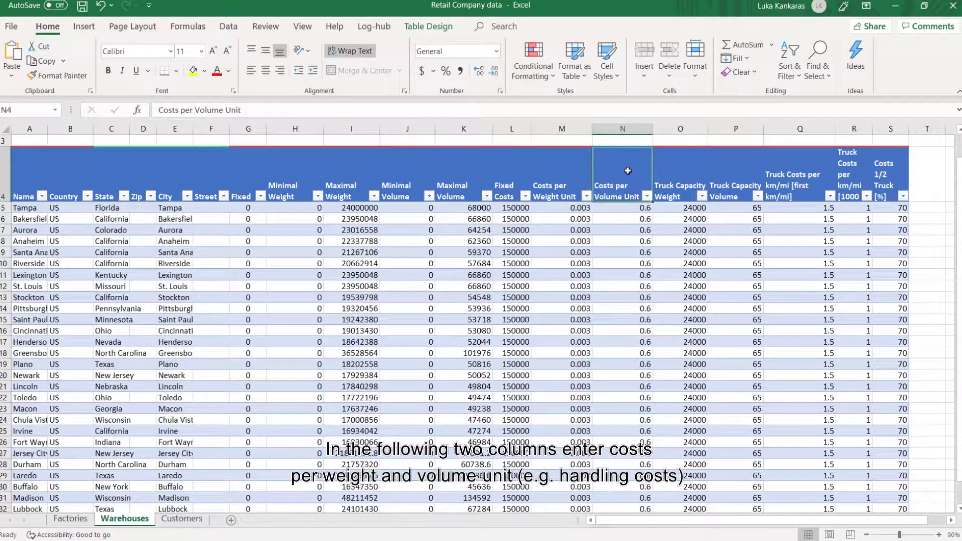
- Point out the truck capacity, first-distance, 1000 km/mi and half-truck cost columns, then show Customers
click(689, 177)
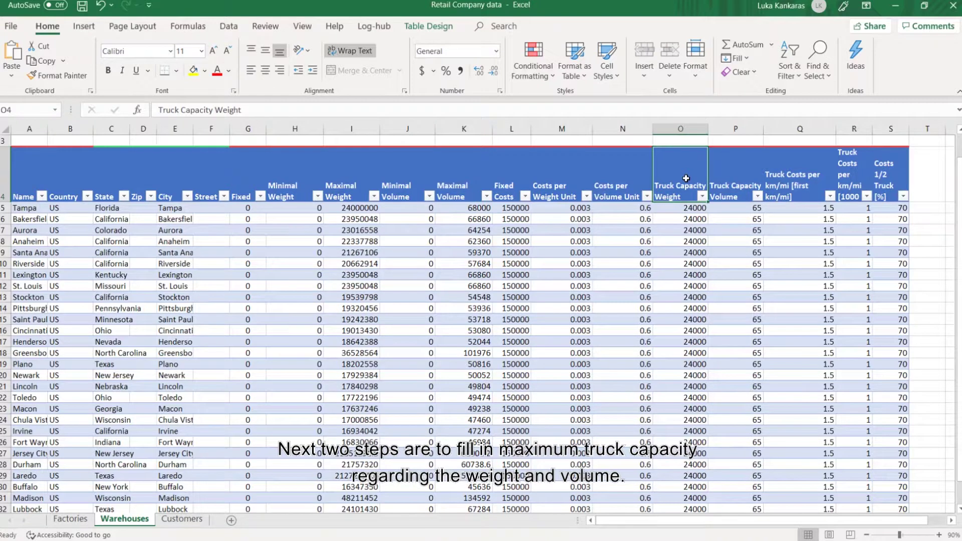
click(735, 180)
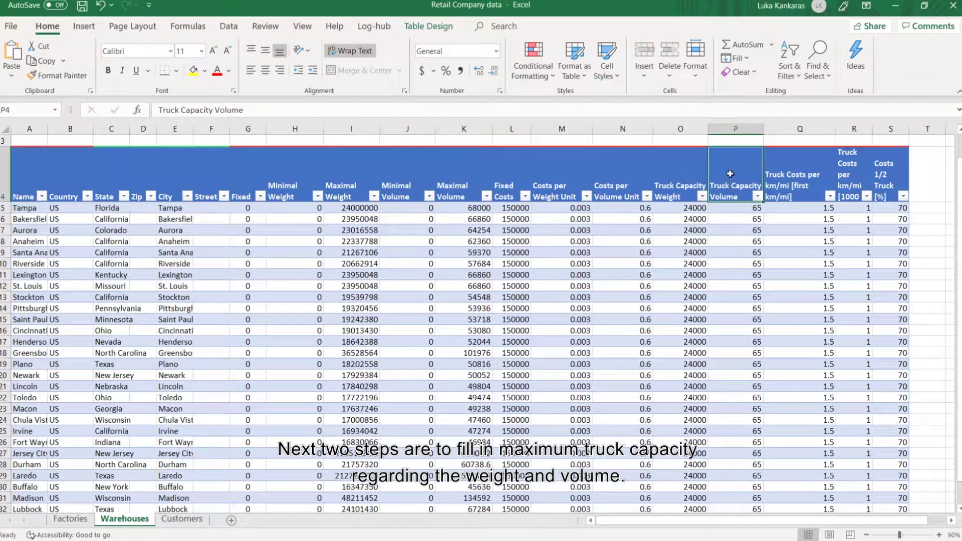
click(789, 162)
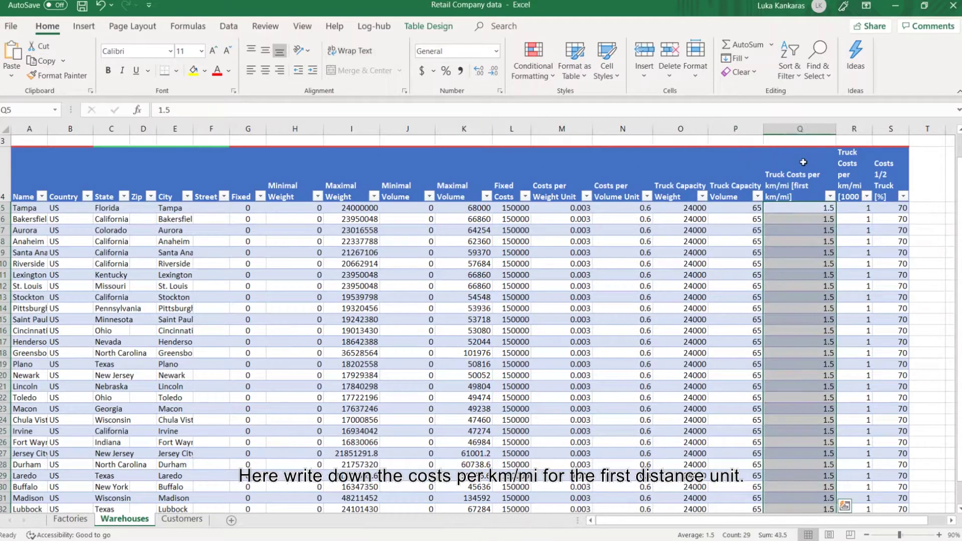
click(790, 165)
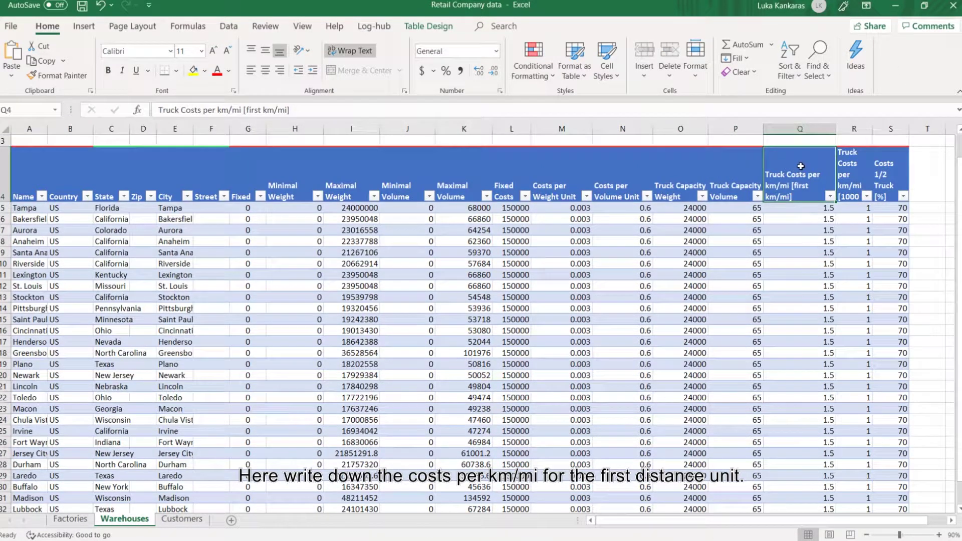
click(848, 165)
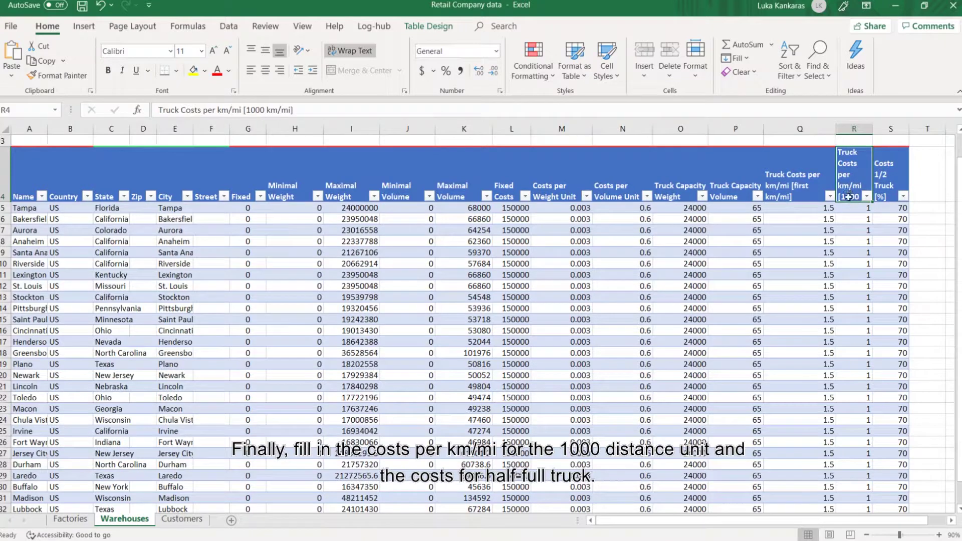
click(889, 162)
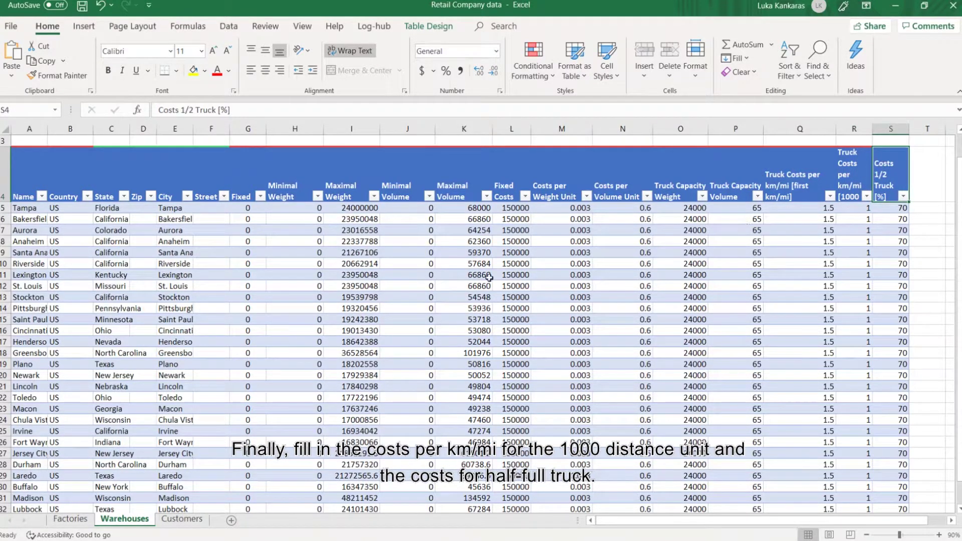
click(181, 521)
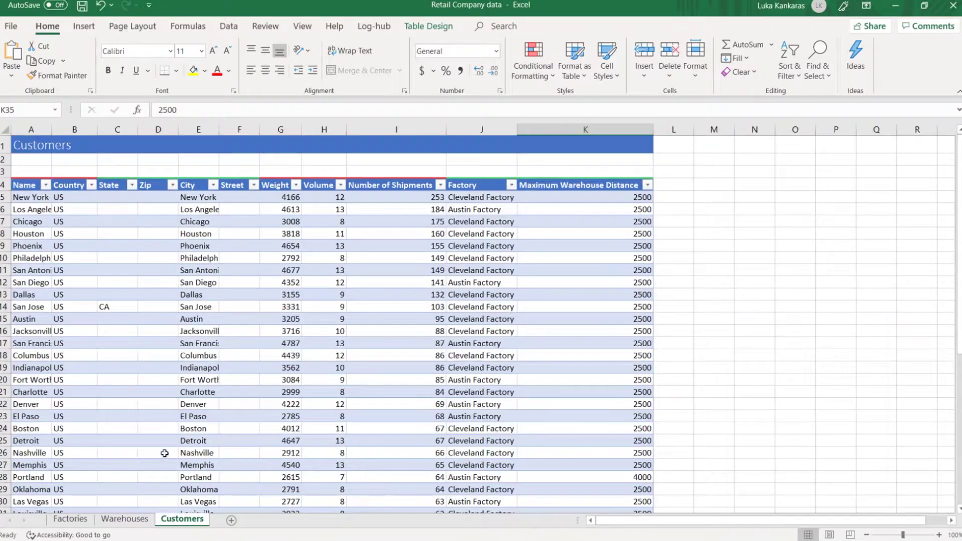
- Point out the Customers Name, Country, address, Weight, Volume and Number of Shipments columns
click(31, 186)
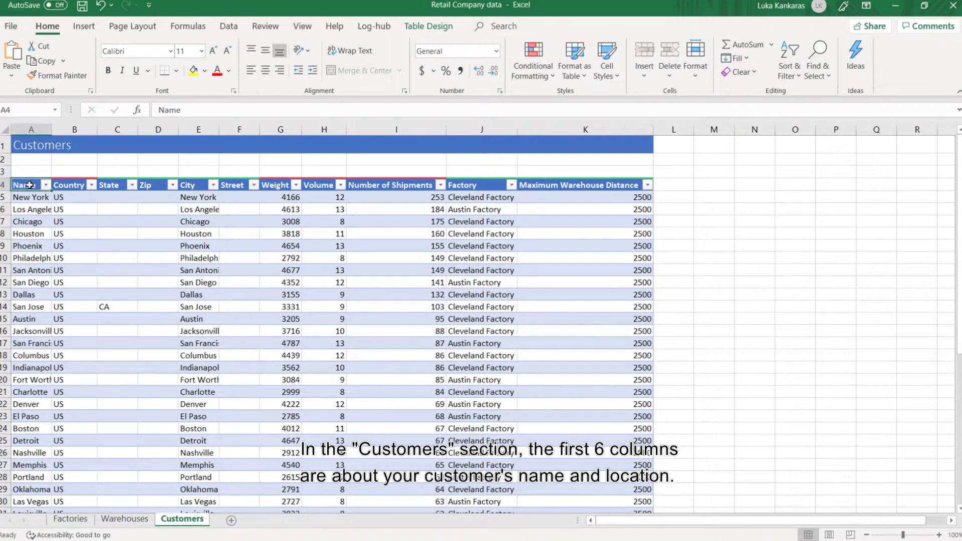
click(74, 185)
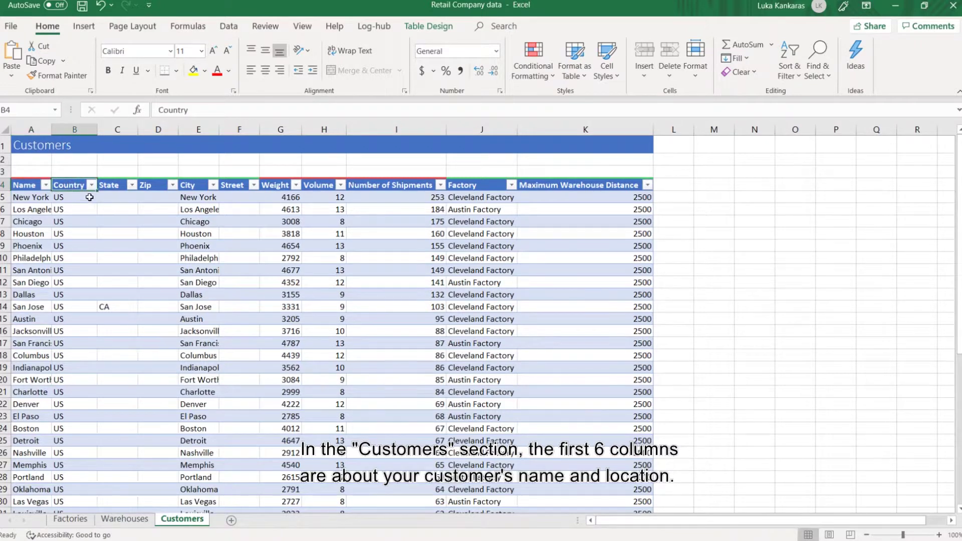
drag(118, 188, 226, 191)
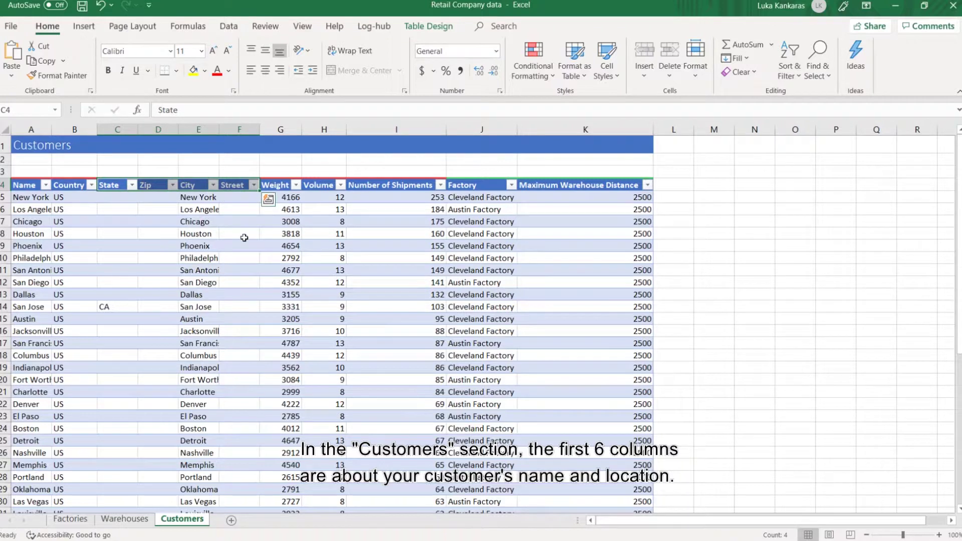
click(278, 179)
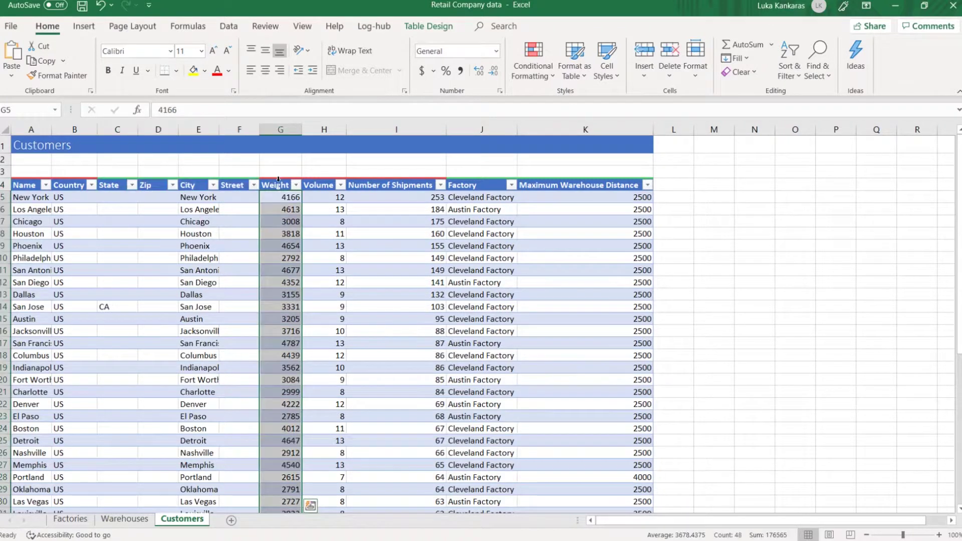
click(326, 188)
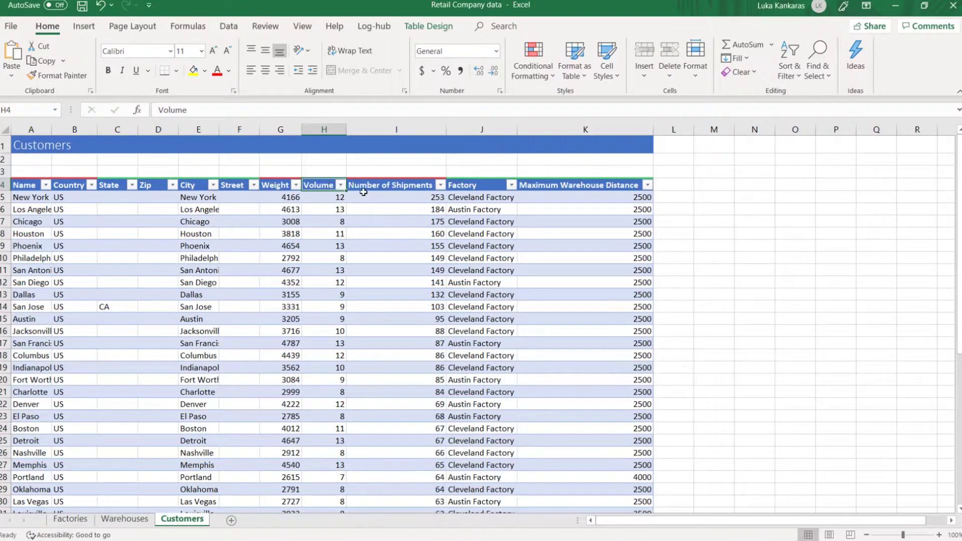
click(412, 188)
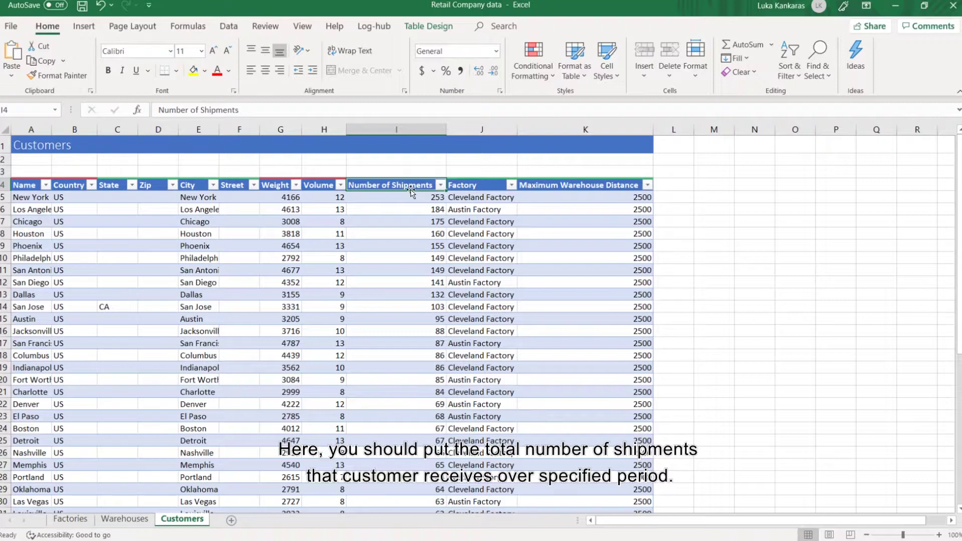
- Highlight the assigned Factory and Maximum Warehouse Distance entries for the customers
drag(475, 188, 506, 269)
click(492, 229)
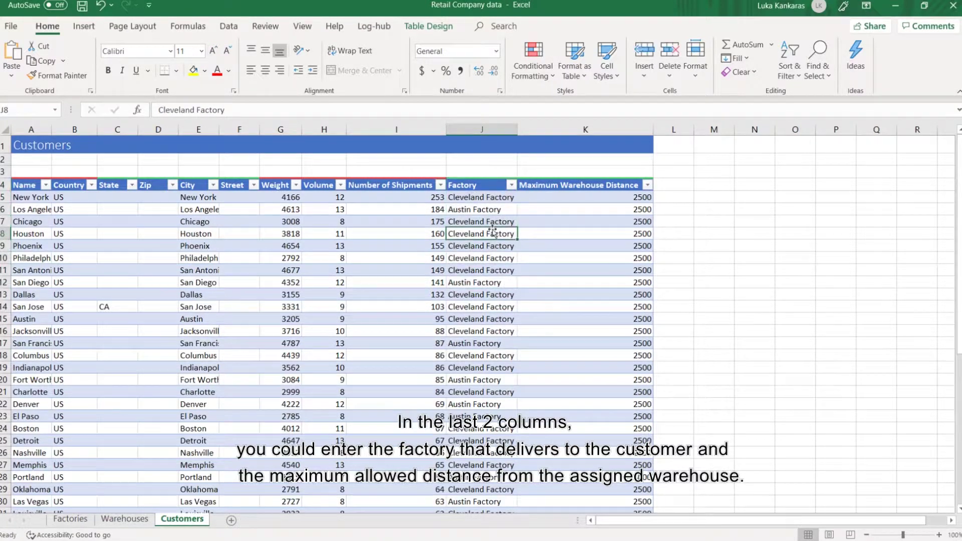
drag(599, 190, 606, 215)
click(584, 232)
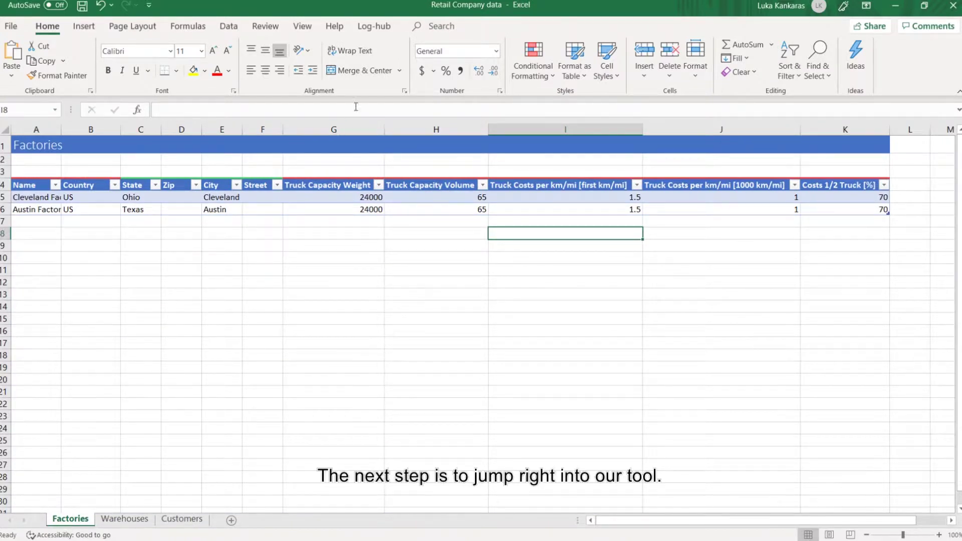
- Open the Log-hub Supply Chain Add-in pane at Home and browse the app tiles
click(379, 30)
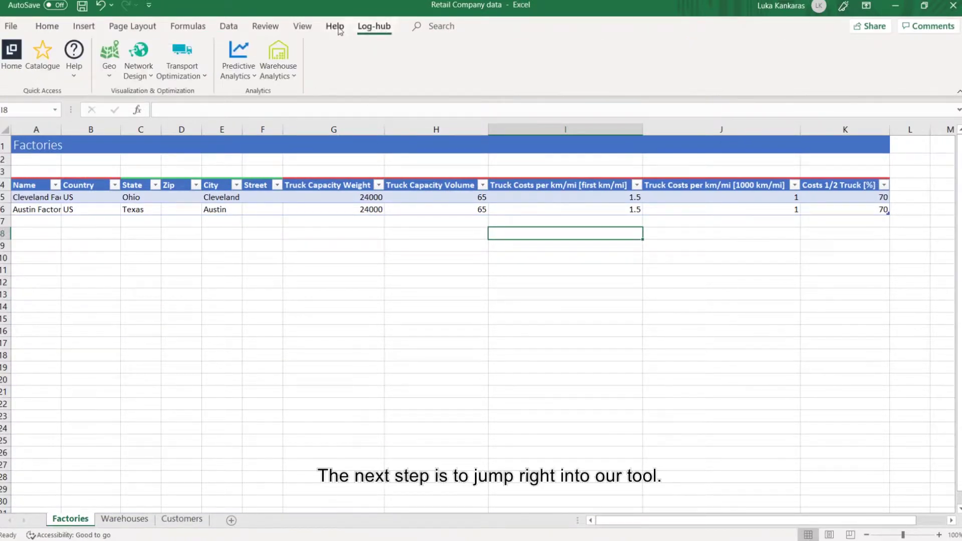
click(9, 62)
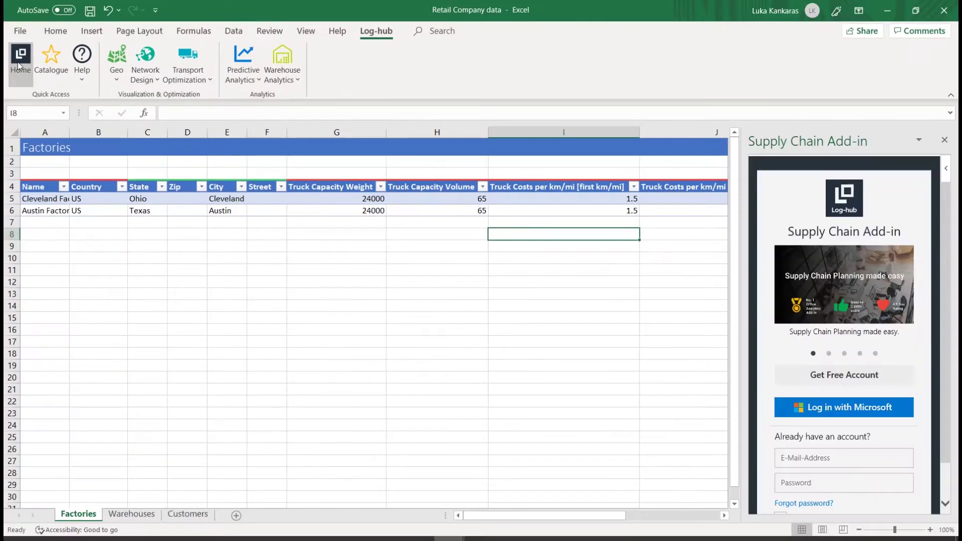
click(825, 407)
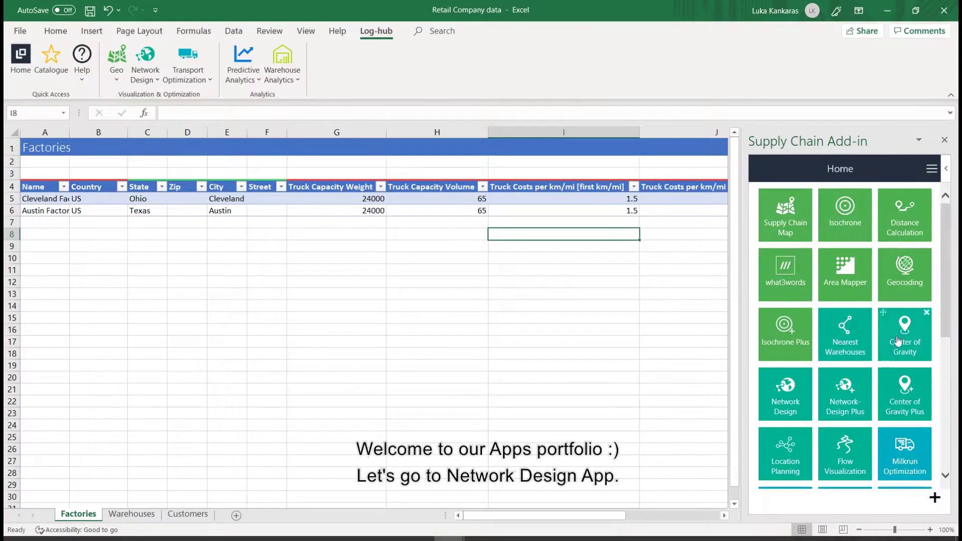
scroll(898, 341, down, 5)
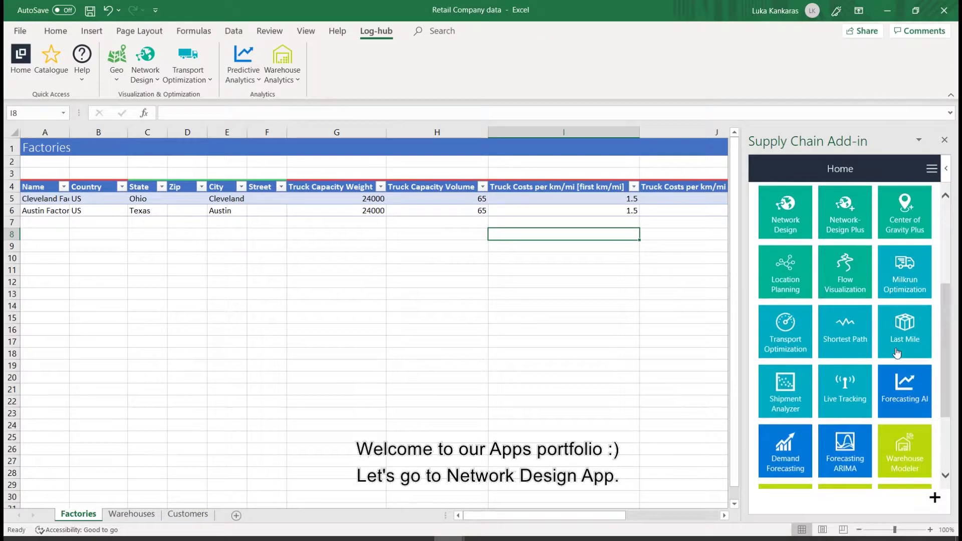
scroll(888, 360, up, 5)
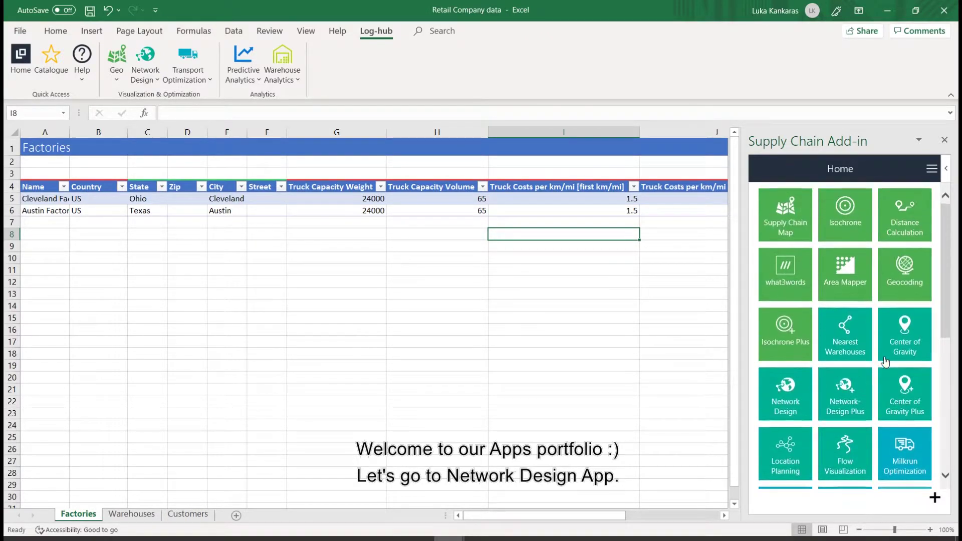
- Open the Network Design app and keep the Addresses input format rather than Lat/Lon
click(792, 396)
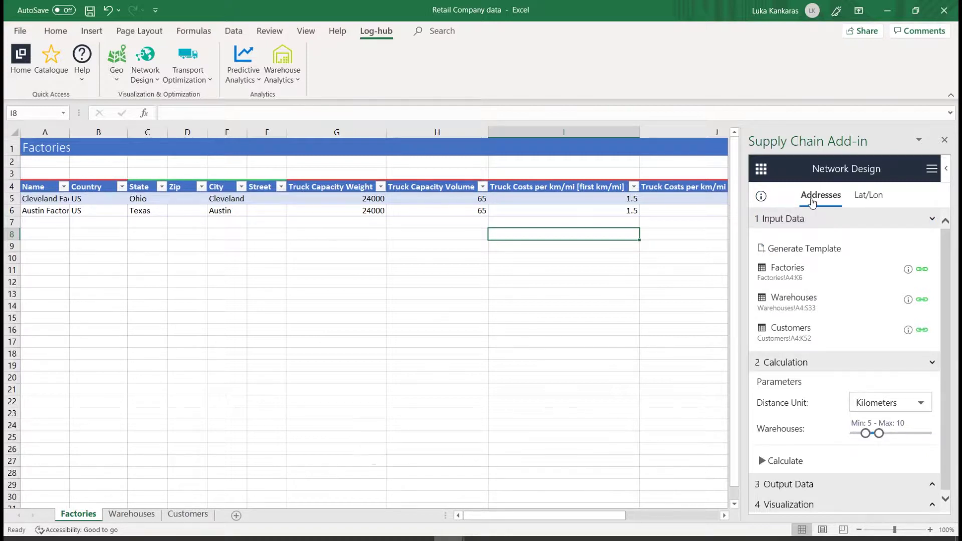
click(863, 203)
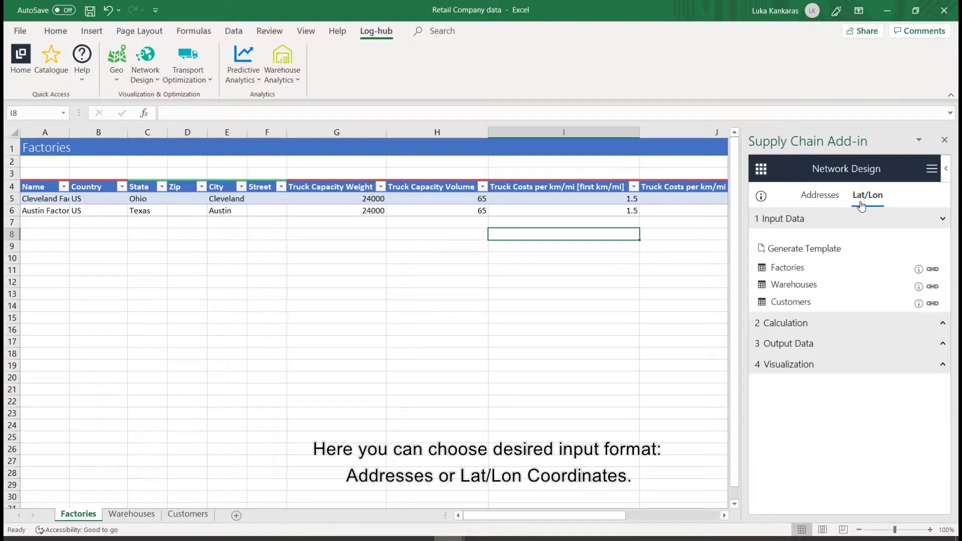
click(817, 201)
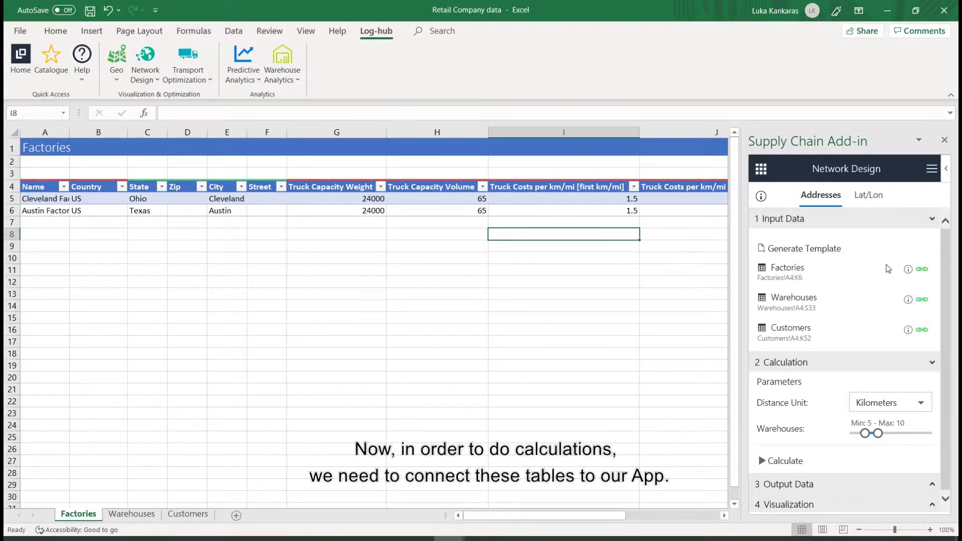
- Link the Factories table as the factories input
click(921, 271)
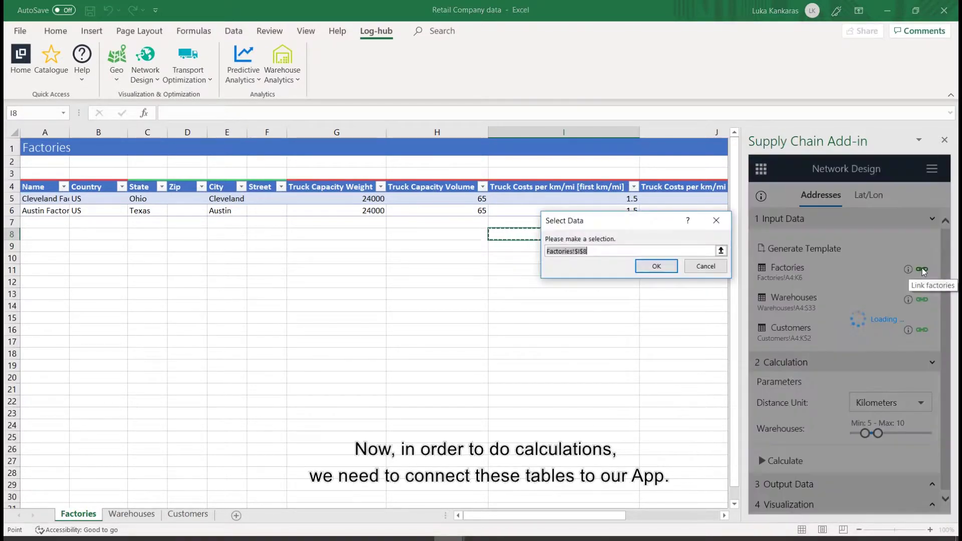
drag(35, 191, 640, 210)
click(655, 265)
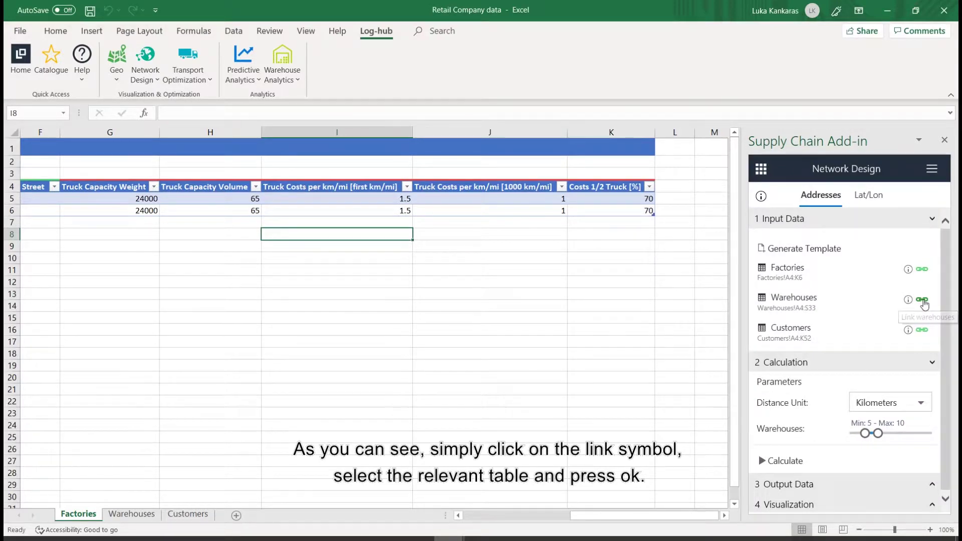
- Link the Warehouses sheet's table as the warehouses input
click(922, 300)
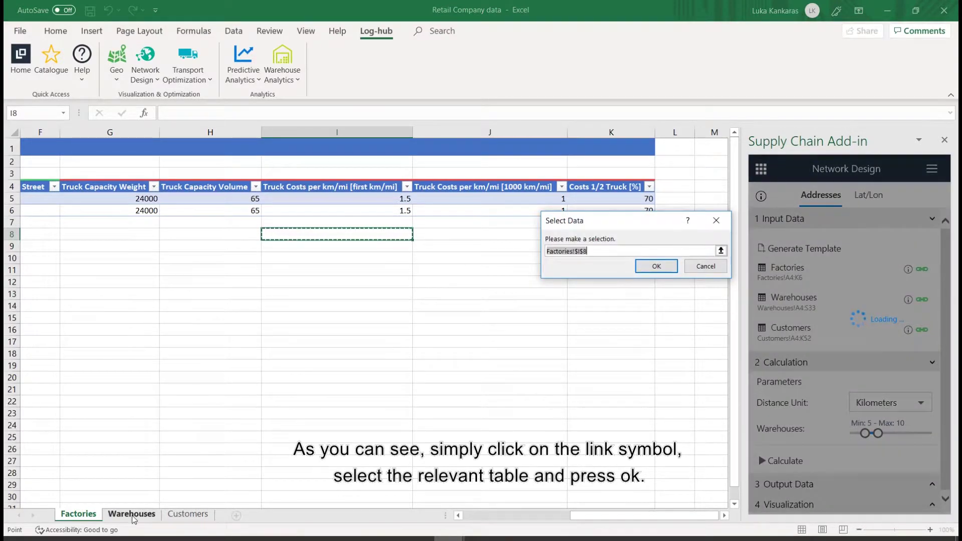
click(133, 517)
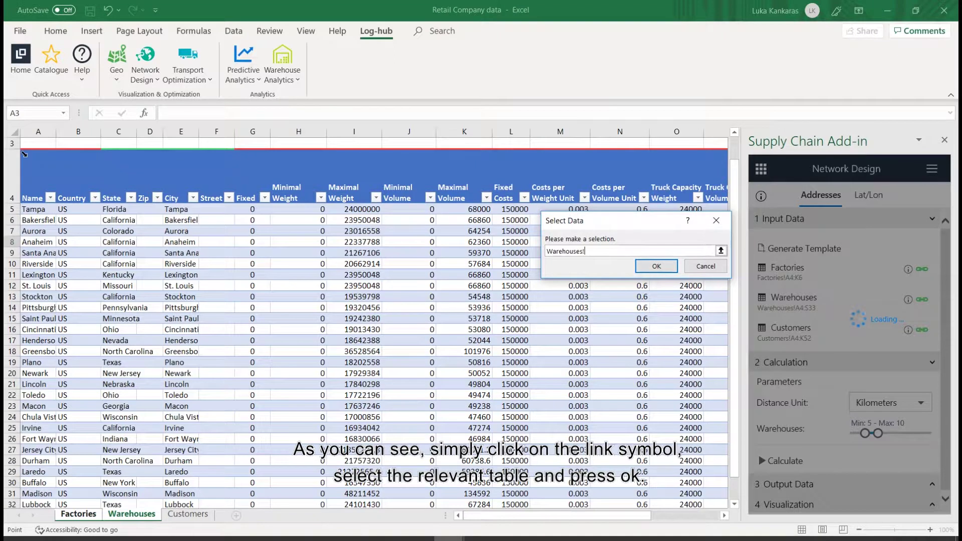
drag(31, 158, 662, 154)
scroll(662, 155, down, 9)
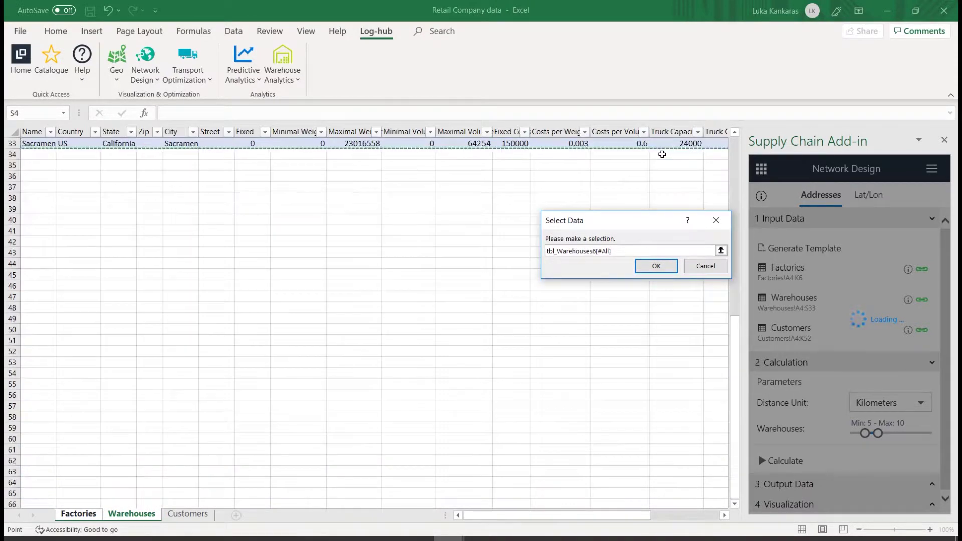
click(657, 267)
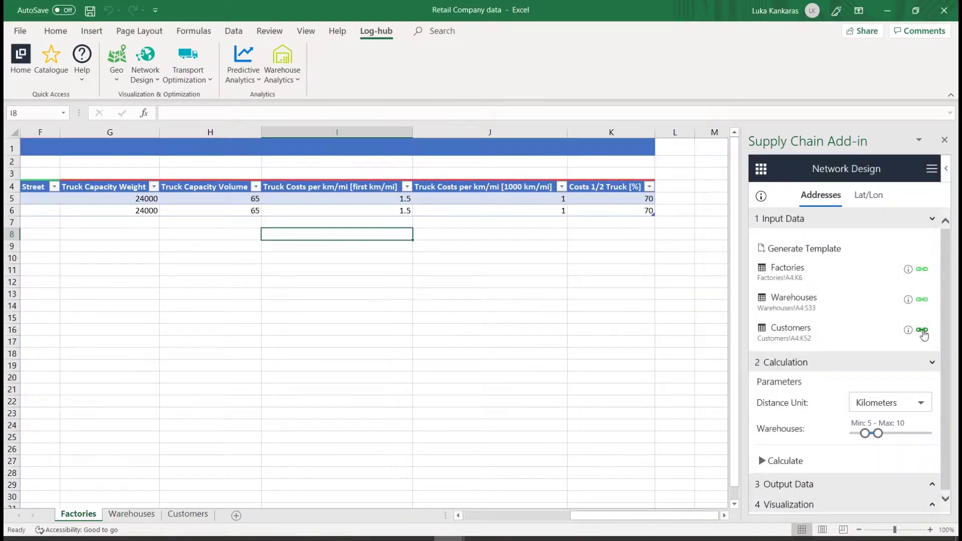
- Link the full Customers table as the customers input
click(923, 329)
click(193, 514)
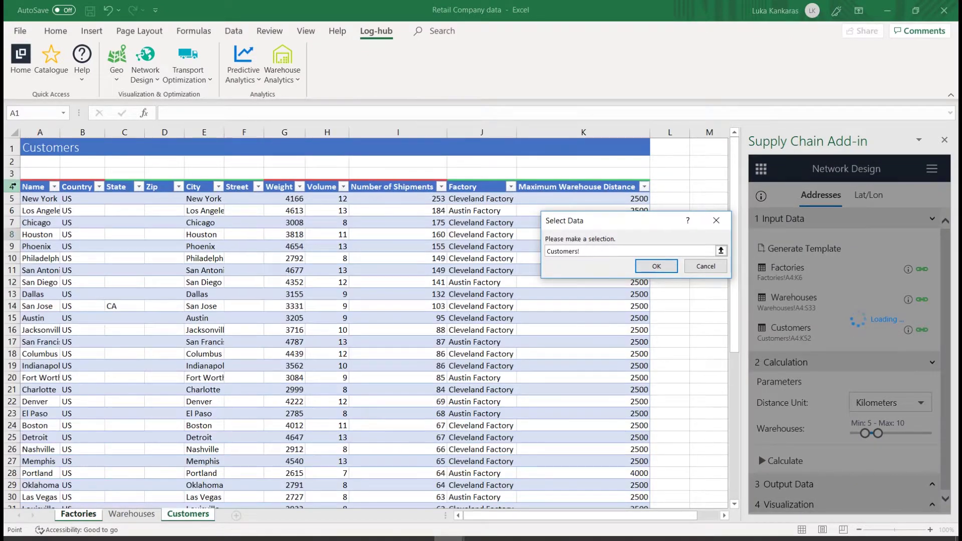
click(24, 185)
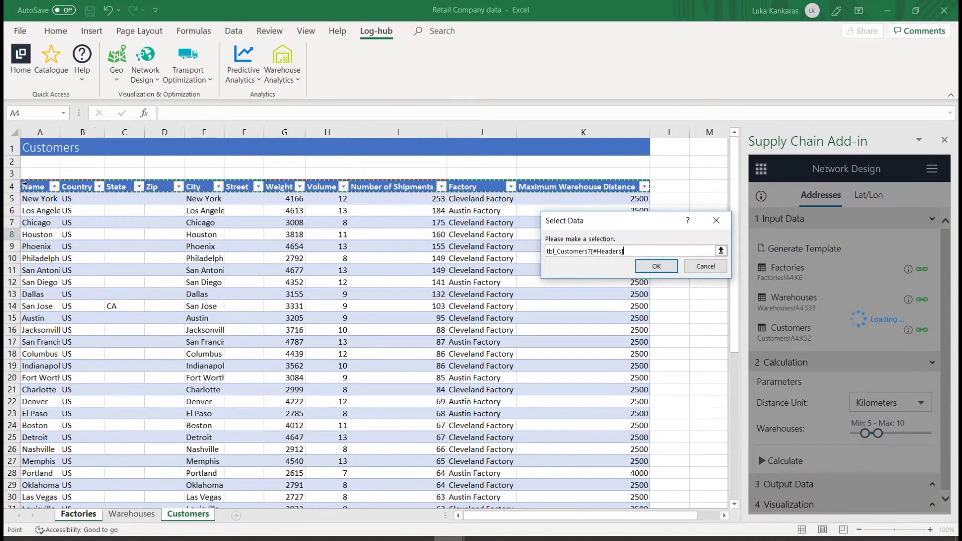
key(ctrl+shift+Down)
click(28, 183)
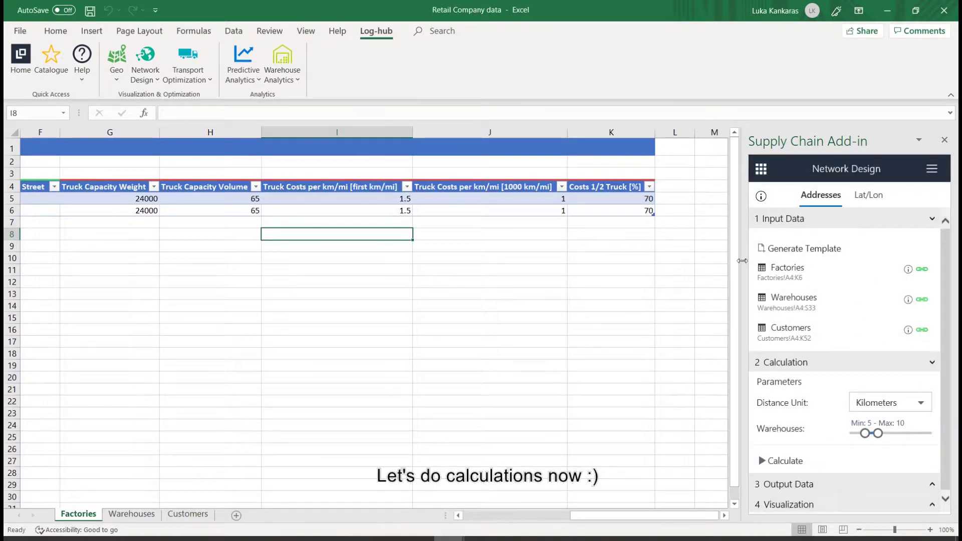
- Keep kilometres, set warehouses from 1 to 29, calculate, and export all results to a new sheet
click(932, 219)
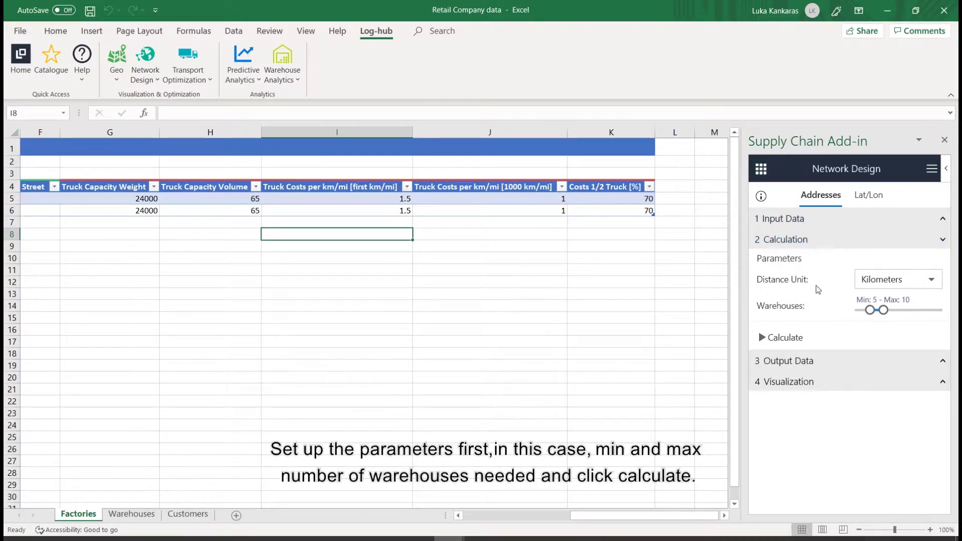
click(883, 281)
click(882, 284)
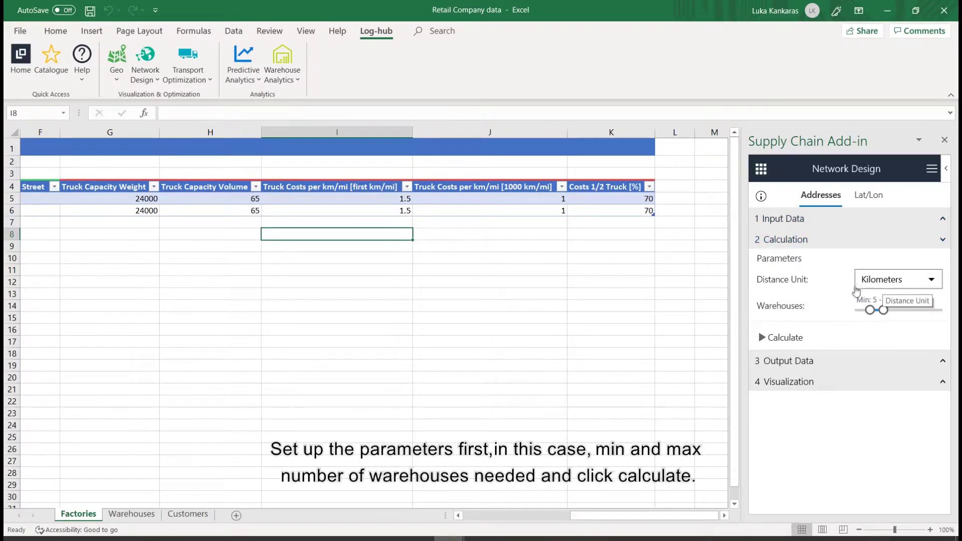
drag(872, 311, 944, 314)
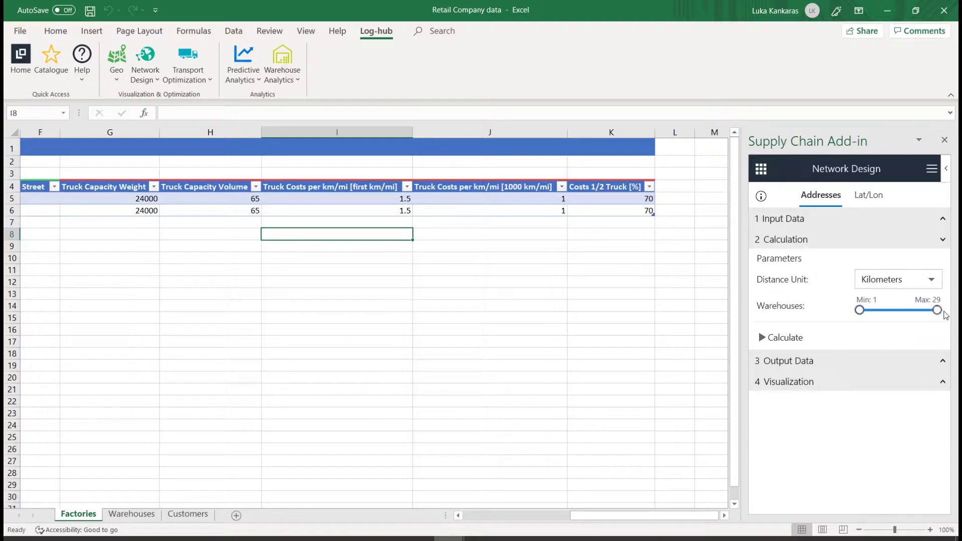
click(794, 338)
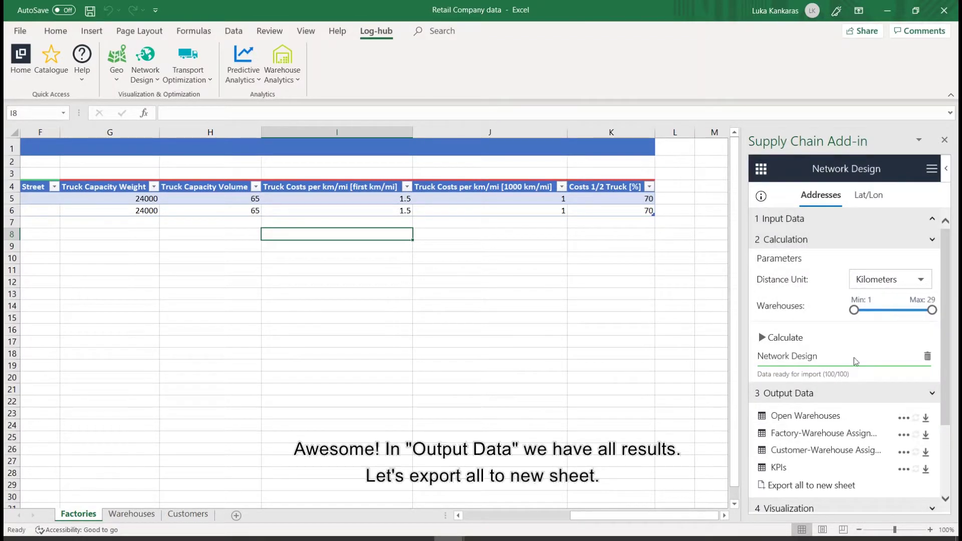
click(932, 240)
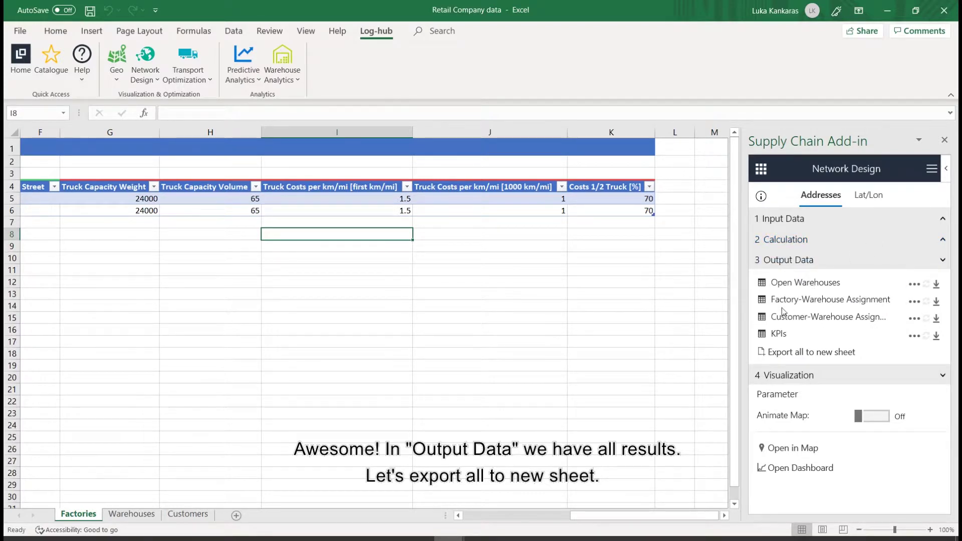
click(799, 354)
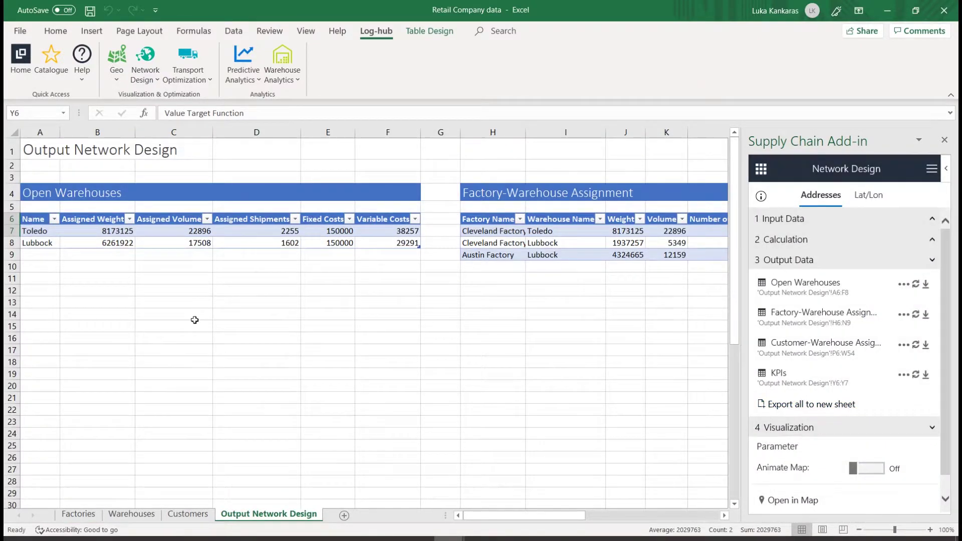
drag(26, 193, 391, 244)
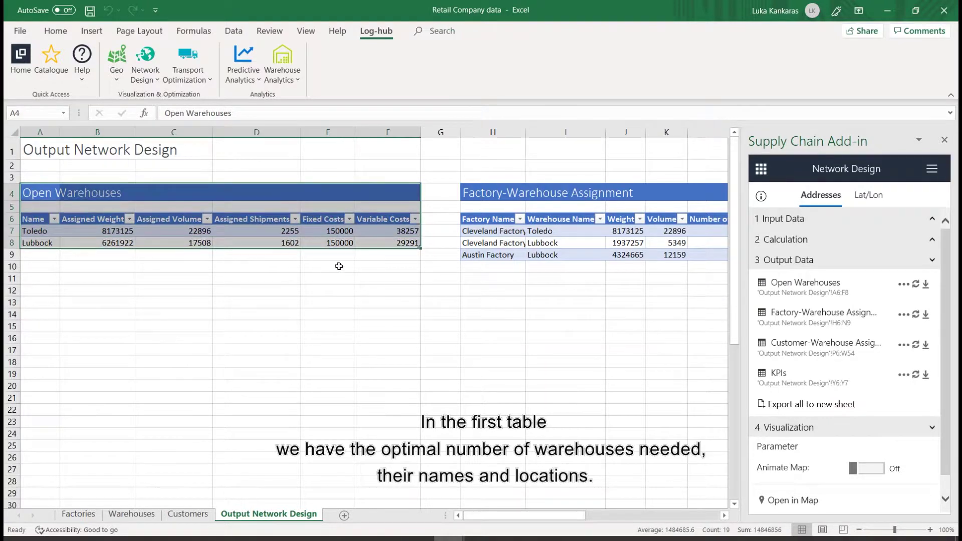
click(294, 266)
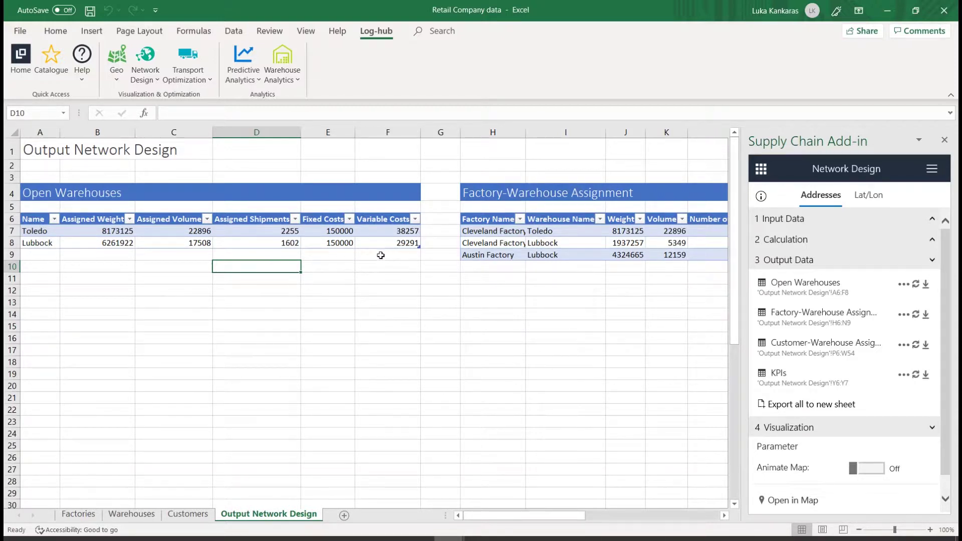
drag(479, 513, 529, 516)
drag(174, 199, 543, 254)
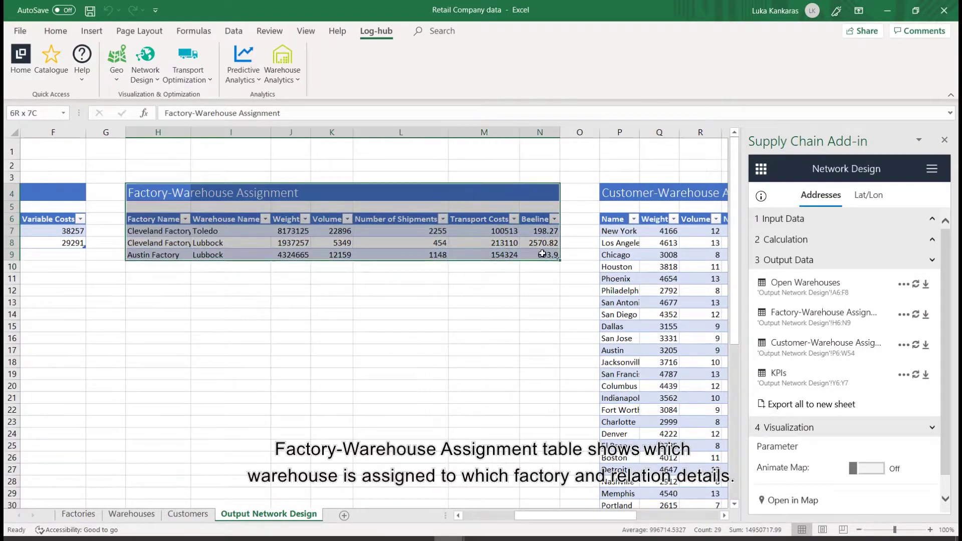
click(153, 284)
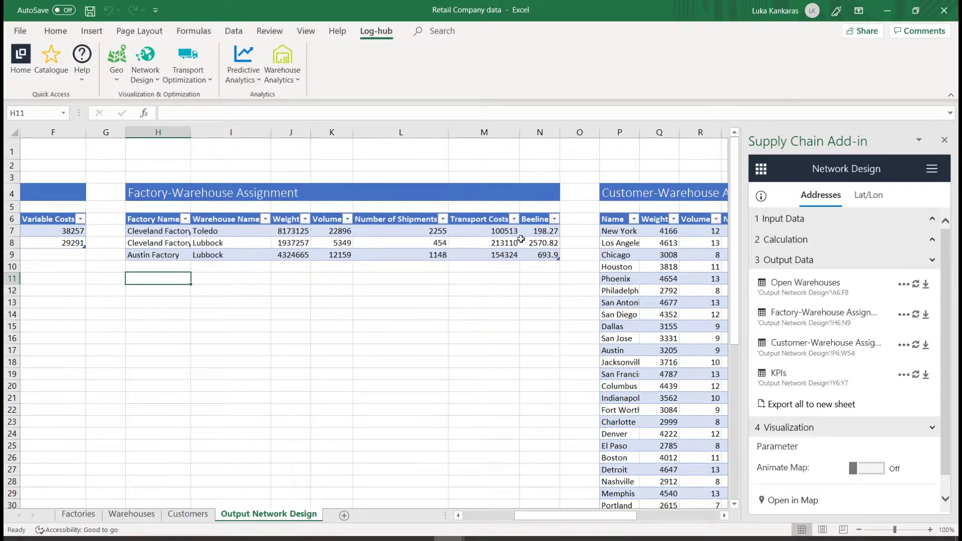
drag(569, 527, 651, 526)
mouse_move(112, 219)
mouse_down()
mouse_move(551, 299)
mouse_move(134, 258)
mouse_move(116, 231)
mouse_up()
click(95, 232)
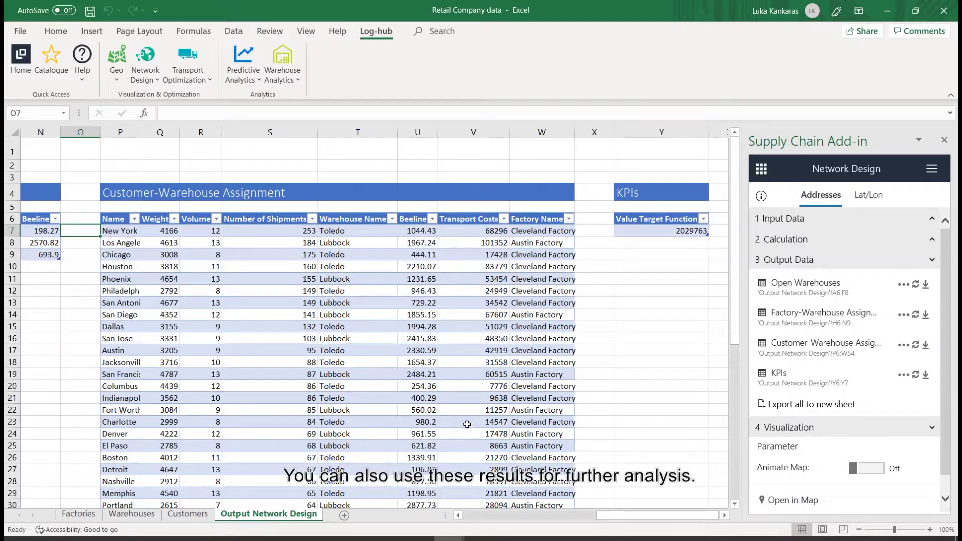
- Open the network design results in the interactive US map
click(924, 264)
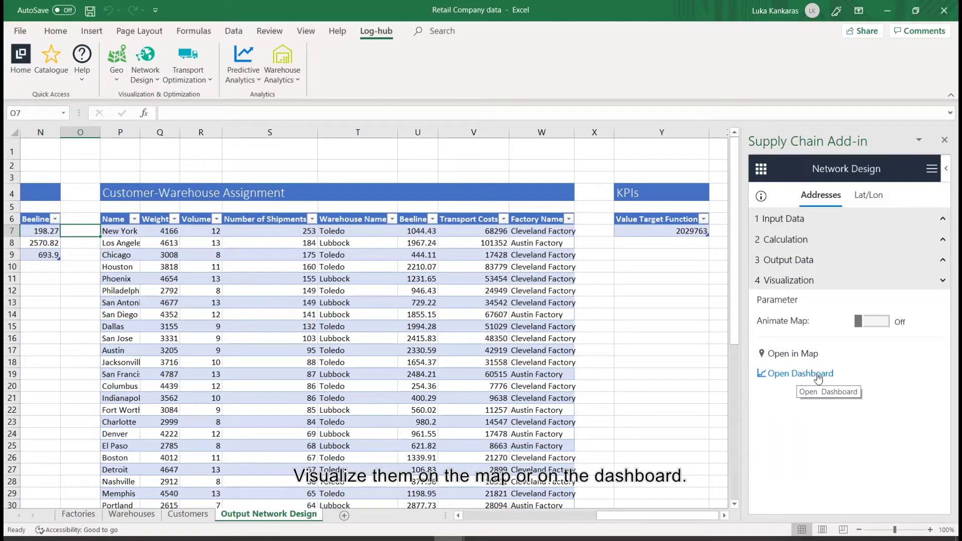
click(795, 357)
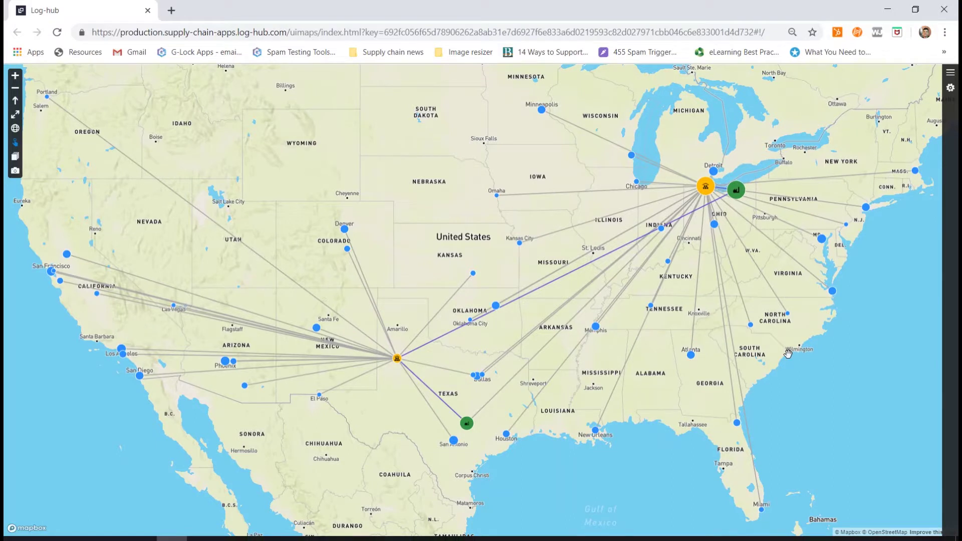
click(398, 361)
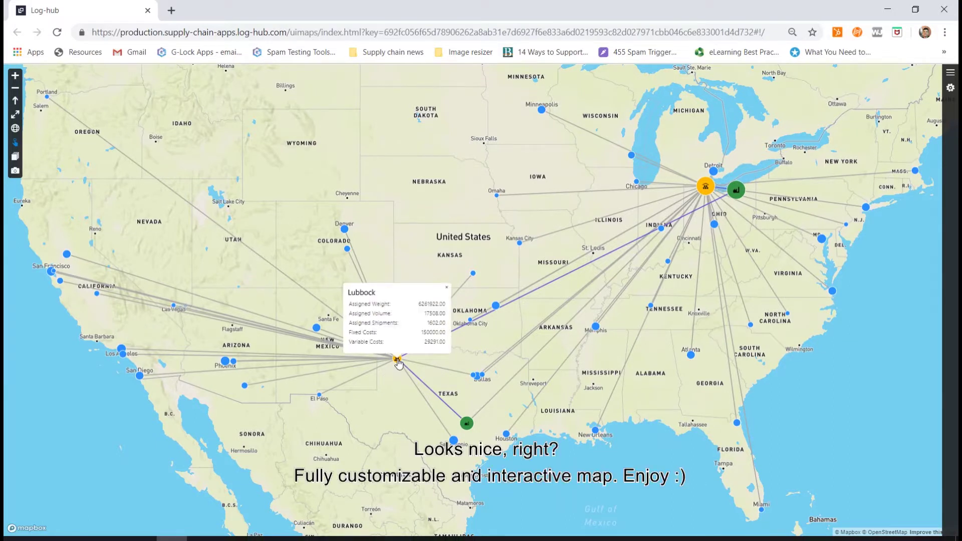
click(446, 290)
click(341, 229)
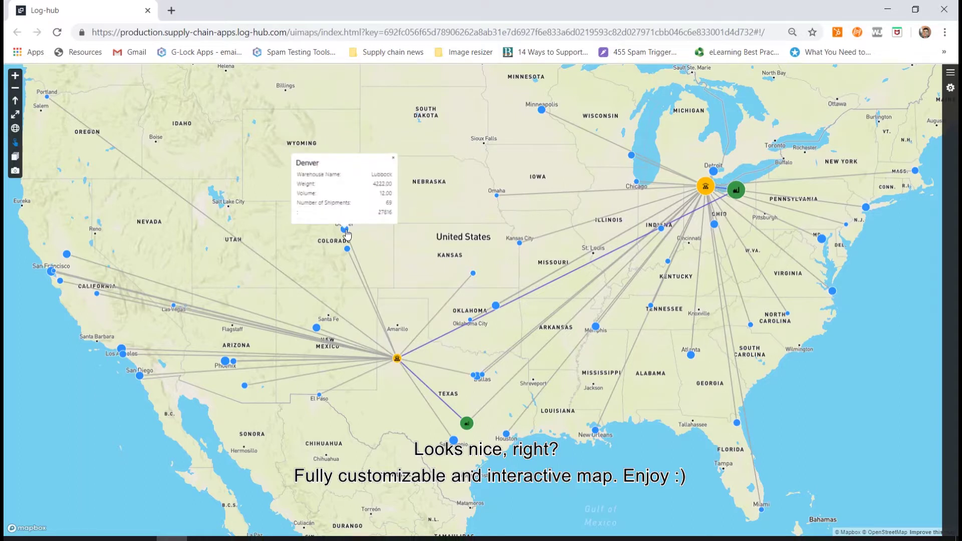
click(394, 159)
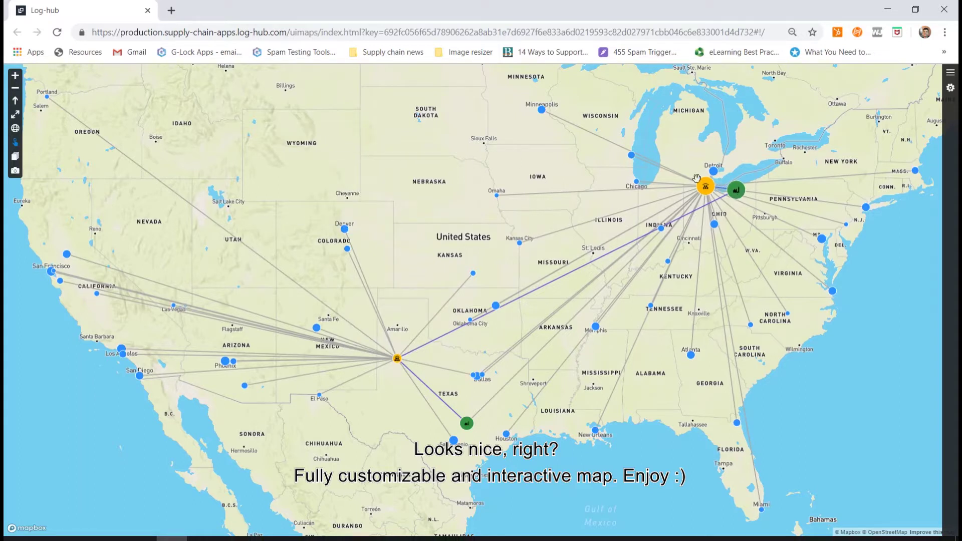
click(707, 187)
click(755, 115)
scroll(608, 184, down, 1)
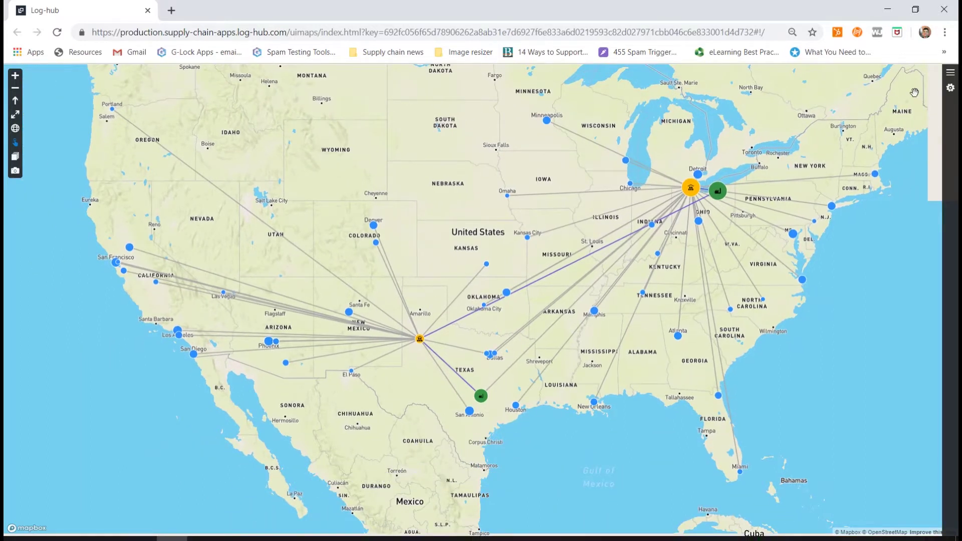
- Reorder the Factory - Warehouse layer, try Factories border sizes, and toggle all layers
click(951, 74)
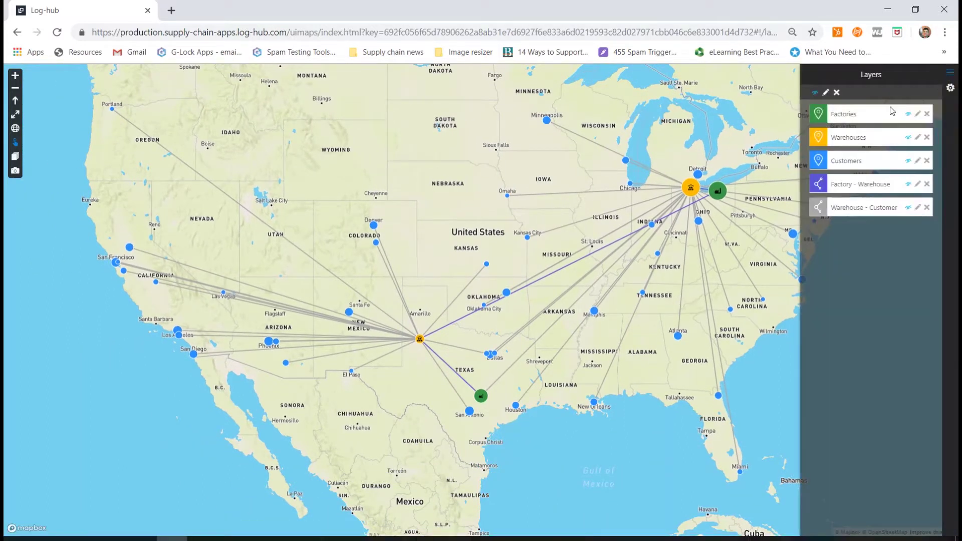
mouse_move(822, 185)
mouse_down()
mouse_move(811, 161)
mouse_move(815, 112)
mouse_move(824, 184)
mouse_up()
click(918, 114)
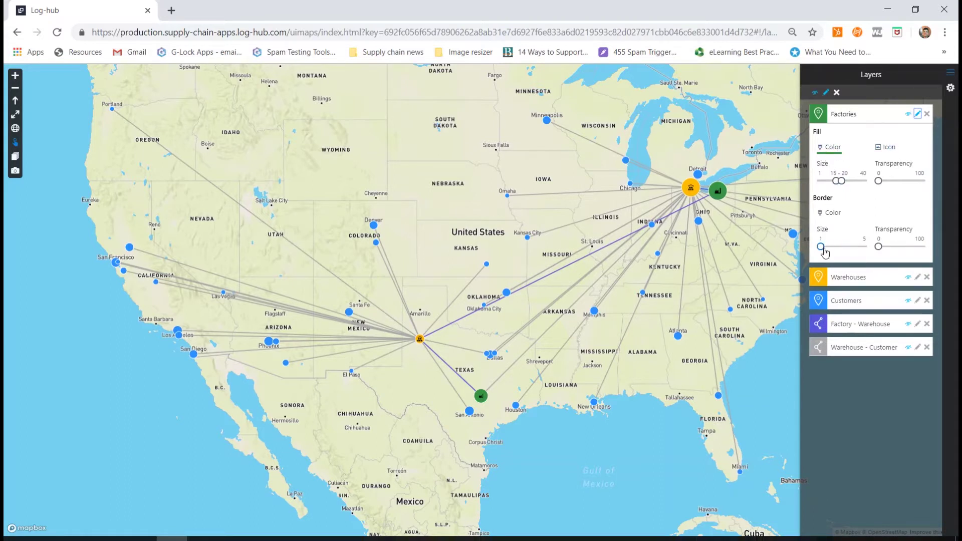
mouse_move(825, 249)
mouse_down()
mouse_move(842, 248)
mouse_move(813, 246)
mouse_up()
click(913, 116)
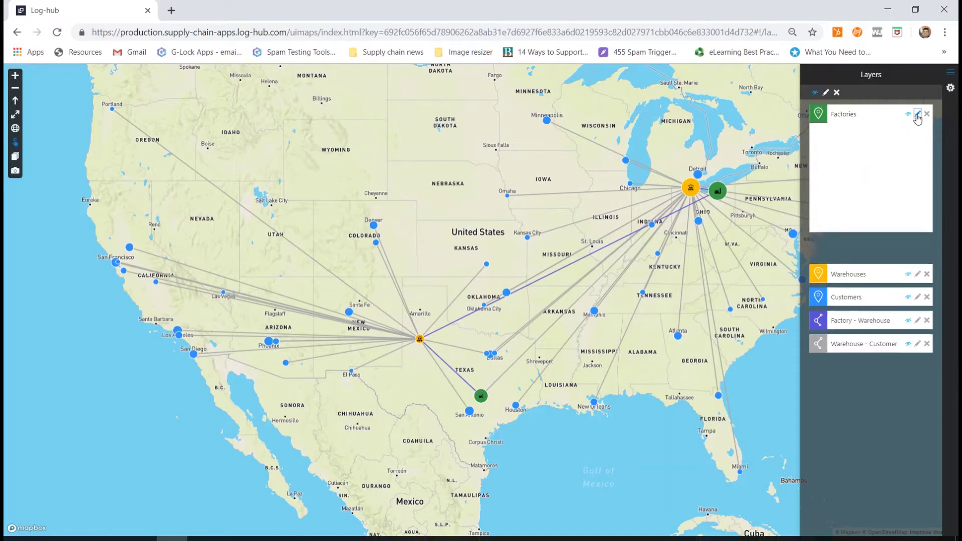
click(815, 92)
click(814, 93)
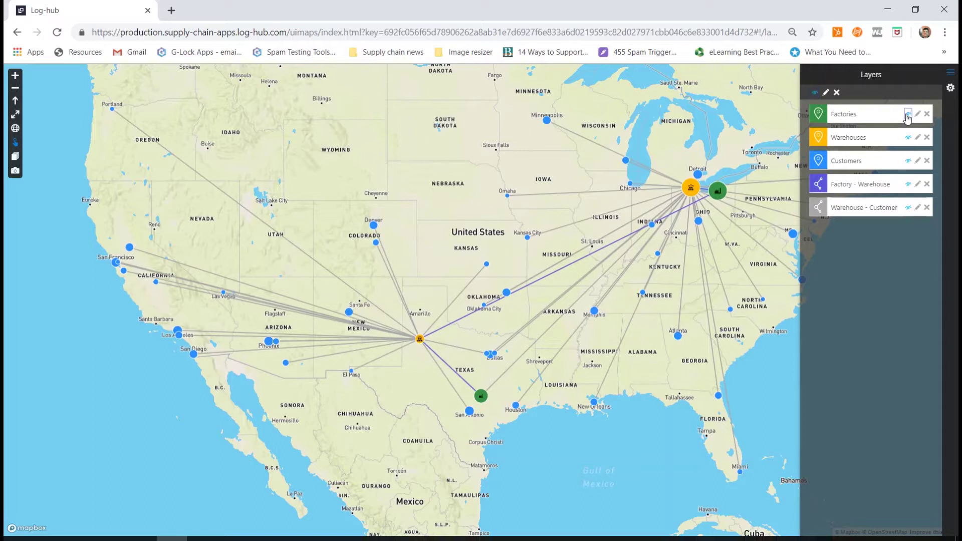
click(951, 75)
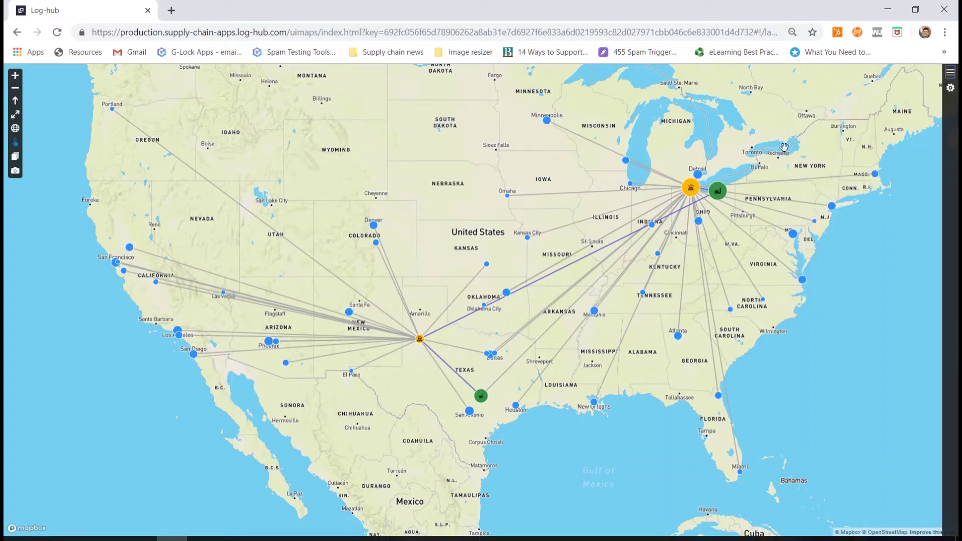
- Check map settings, recentre the map, close it and open the Network Design Dashboard
click(951, 88)
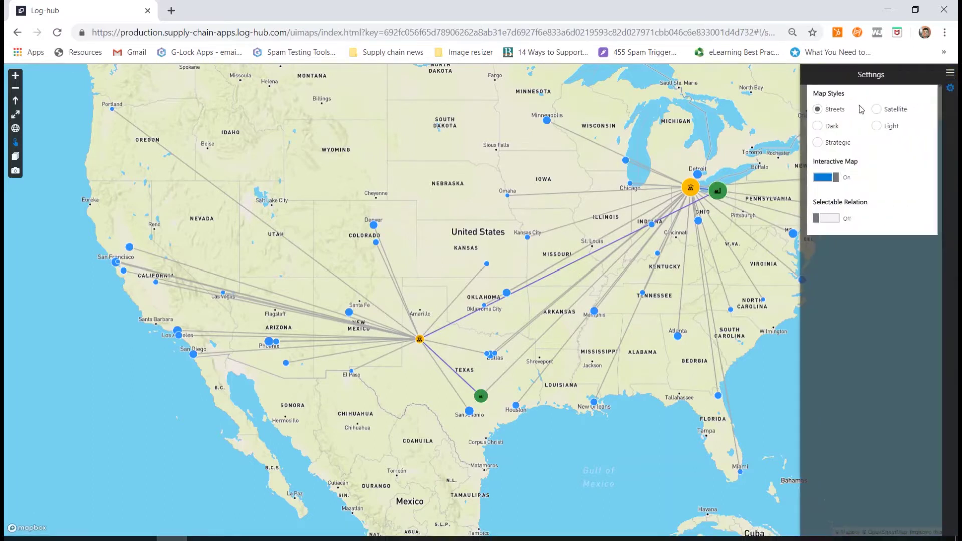
click(951, 90)
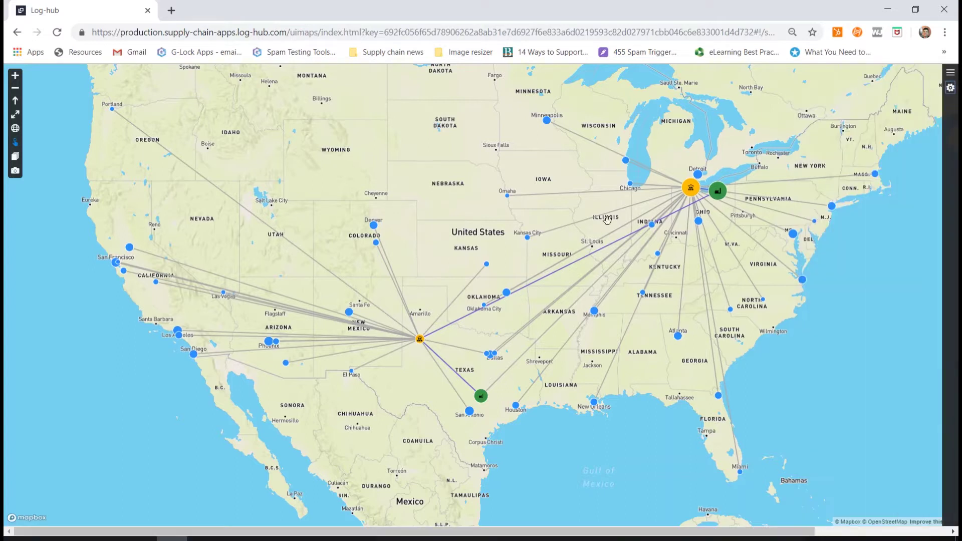
scroll(597, 242, down, 2)
drag(636, 355, 594, 378)
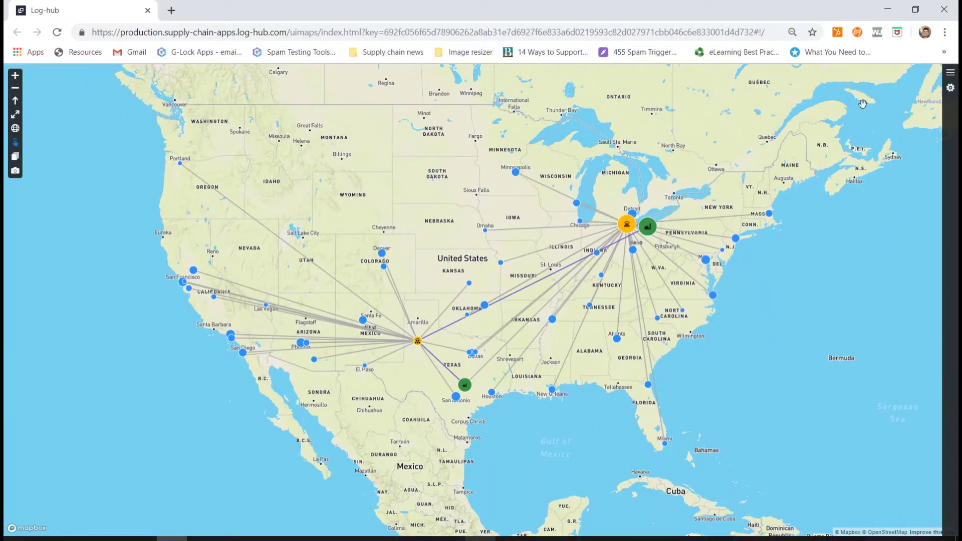
click(946, 10)
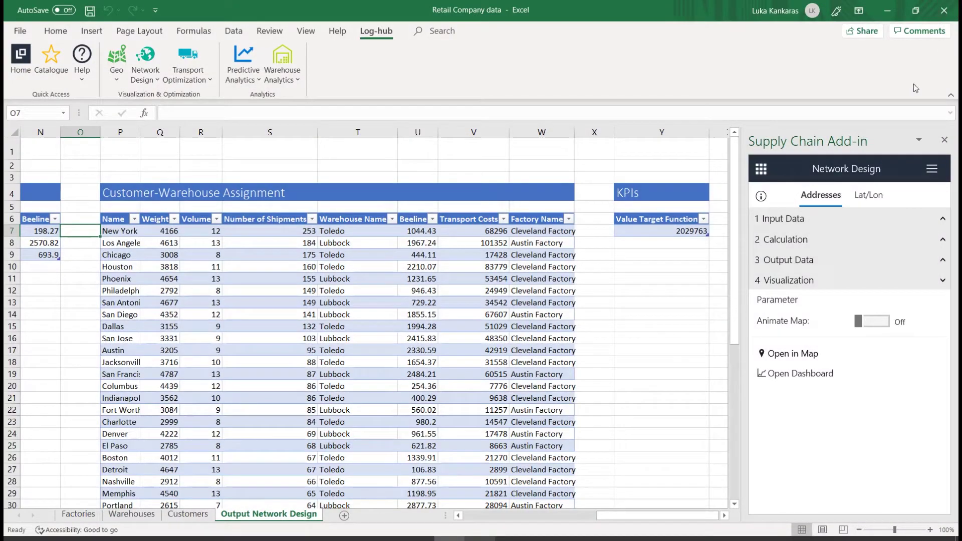
click(767, 372)
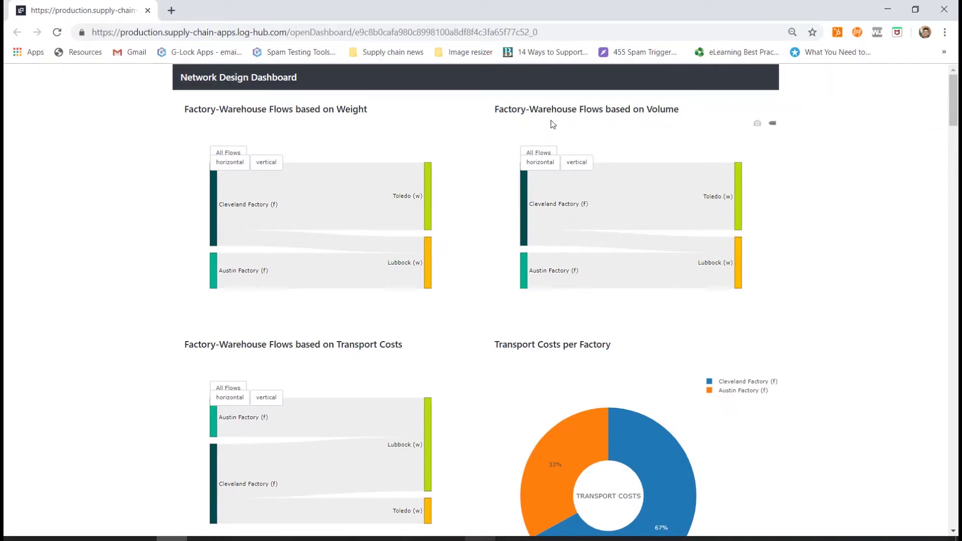
drag(956, 96, 958, 159)
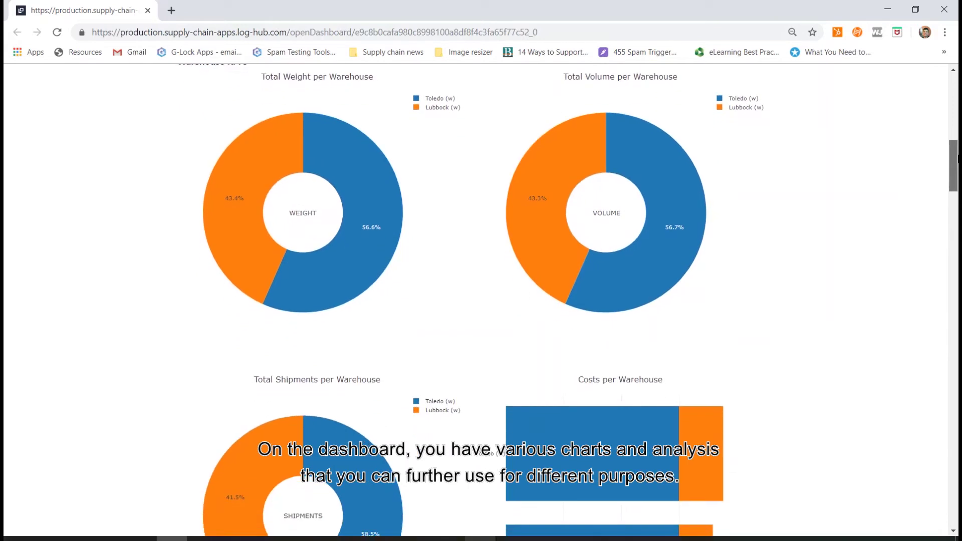
drag(956, 159, 910, 414)
scroll(904, 419, down, 3)
scroll(903, 434, down, 3)
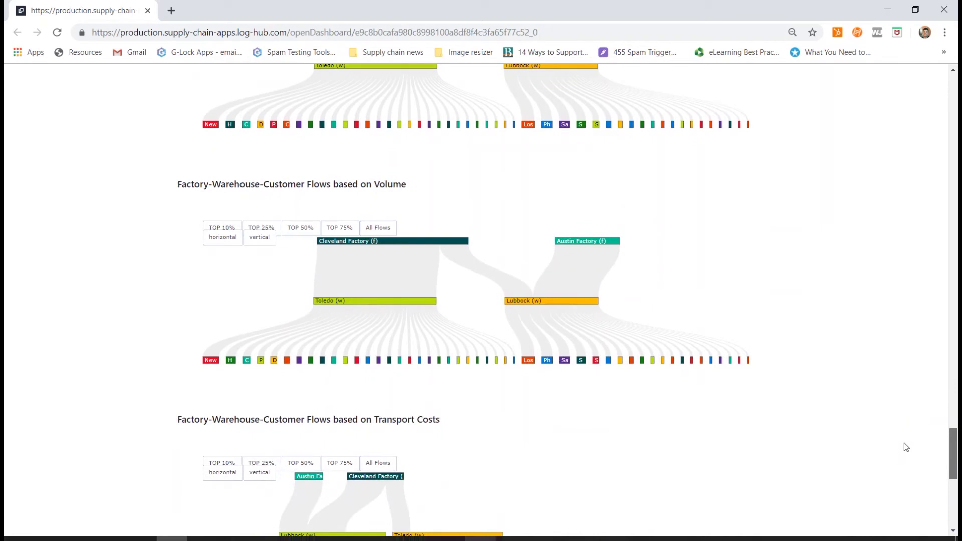
scroll(905, 444, down, 7)
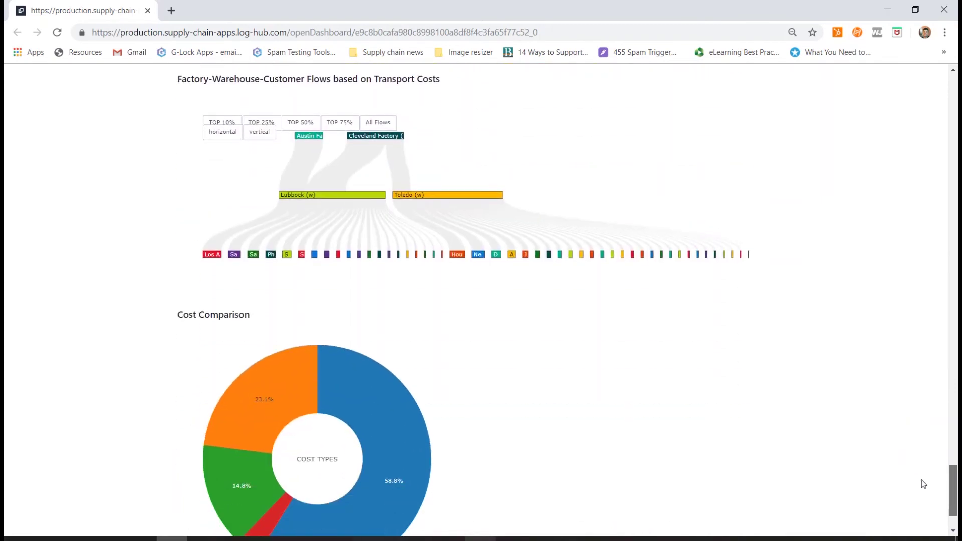
scroll(924, 484, down, 2)
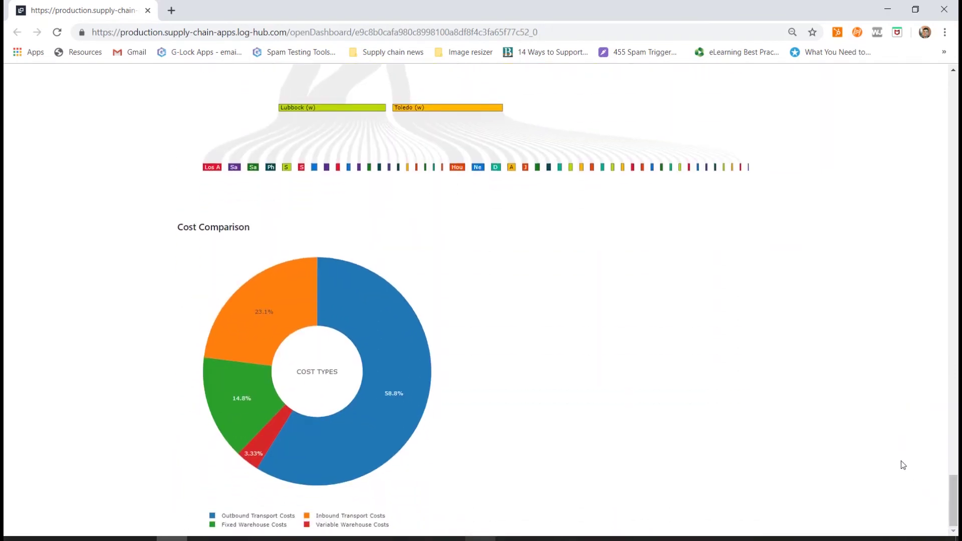